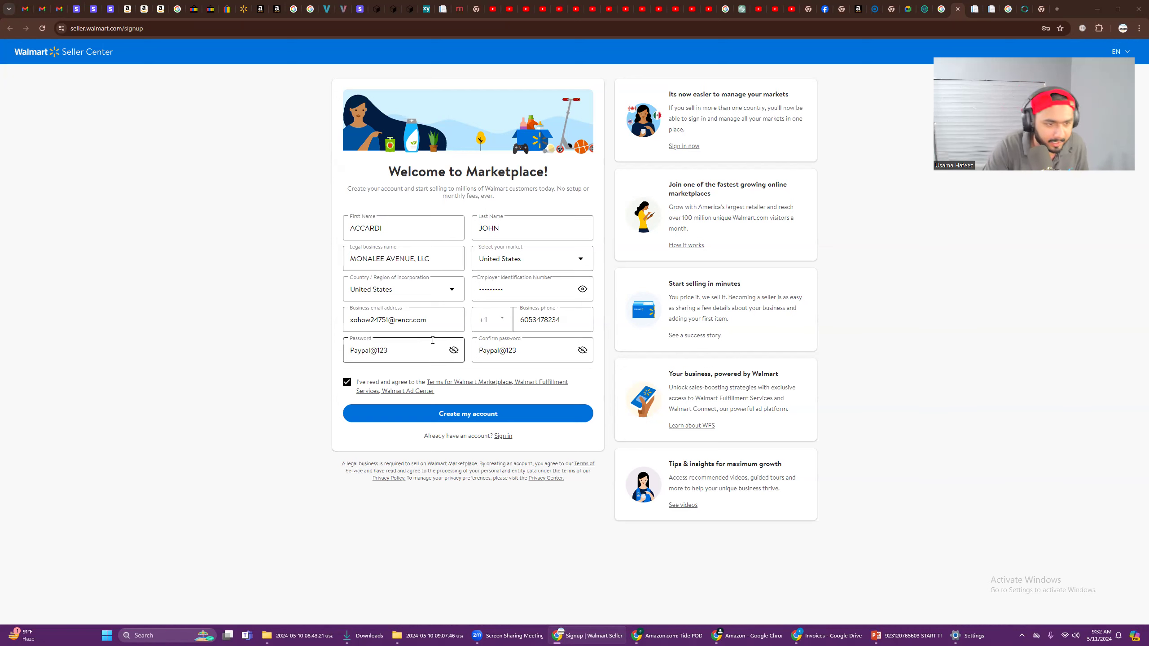
- Check the business email address on the completed signup form and submit it to create the seller account
{"action": "left_click", "coordinate": [401, 321]}
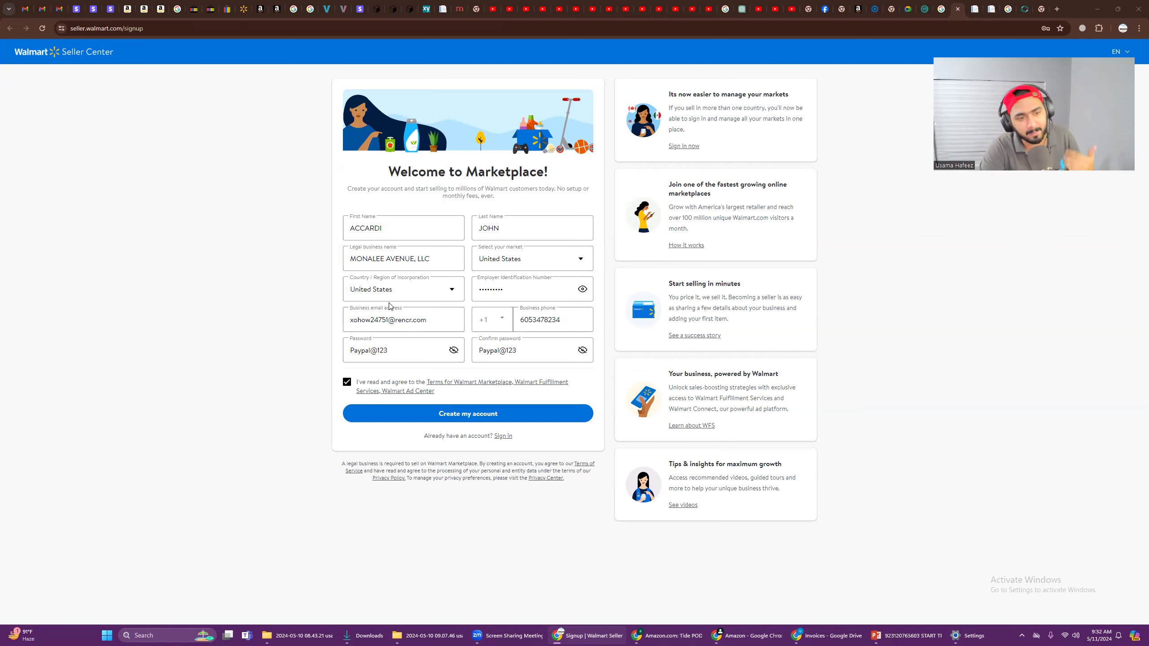
{"action": "left_click_drag", "start_coordinate": [429, 320], "coordinate": [351, 328]}
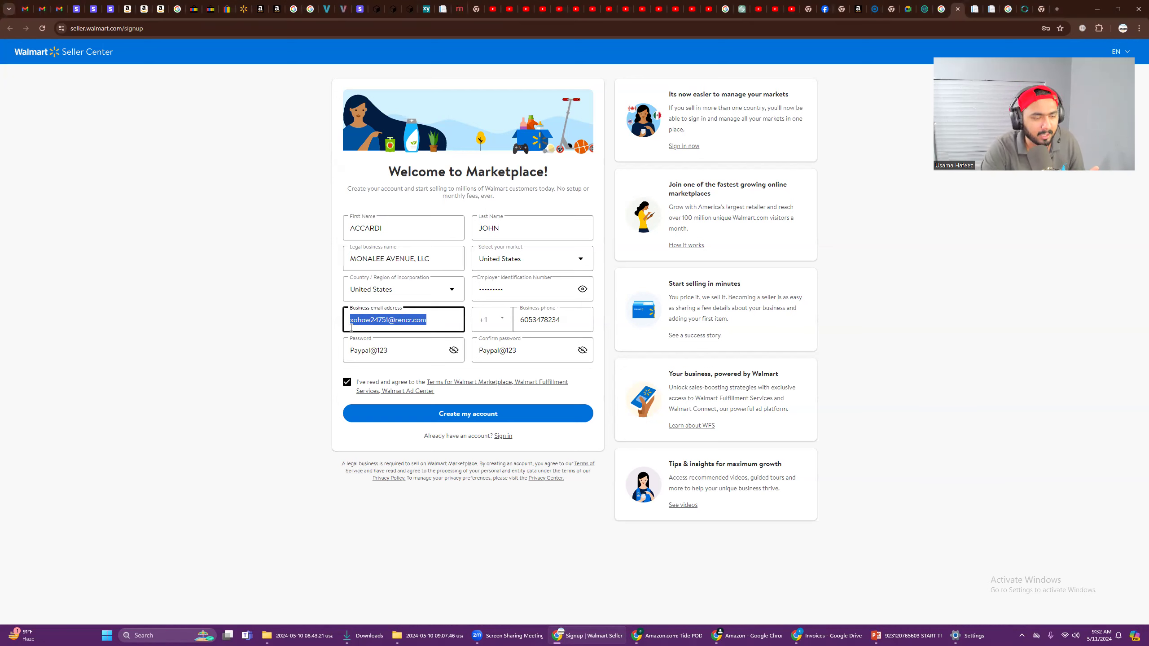
{"action": "left_click", "coordinate": [385, 320]}
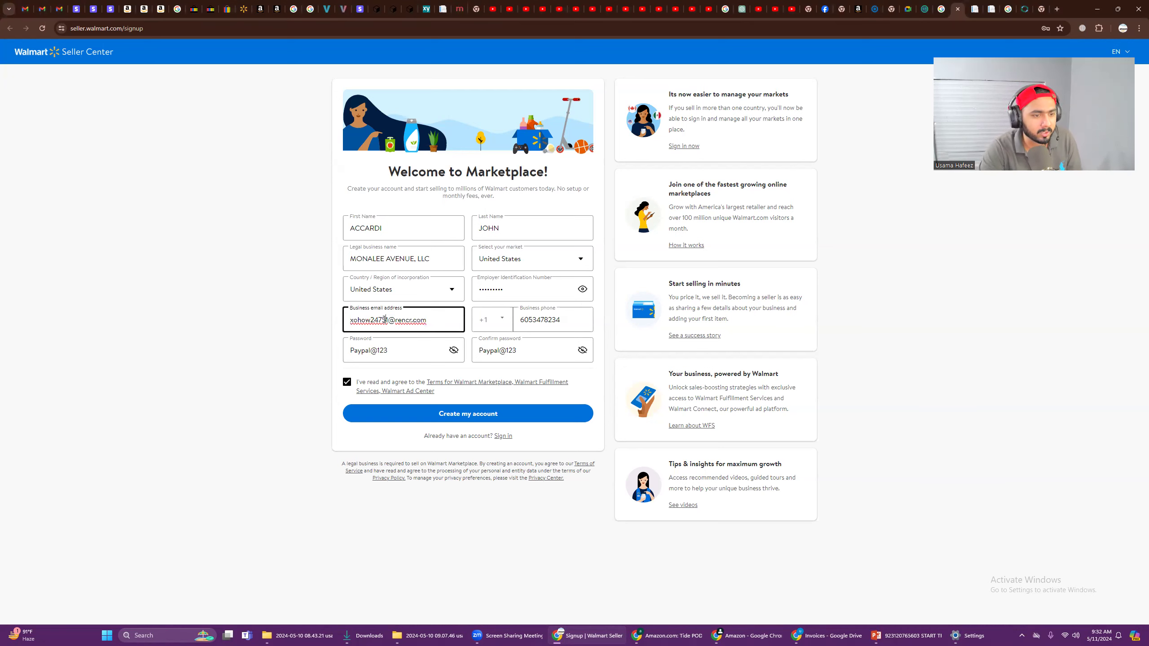
{"action": "left_click", "coordinate": [429, 414]}
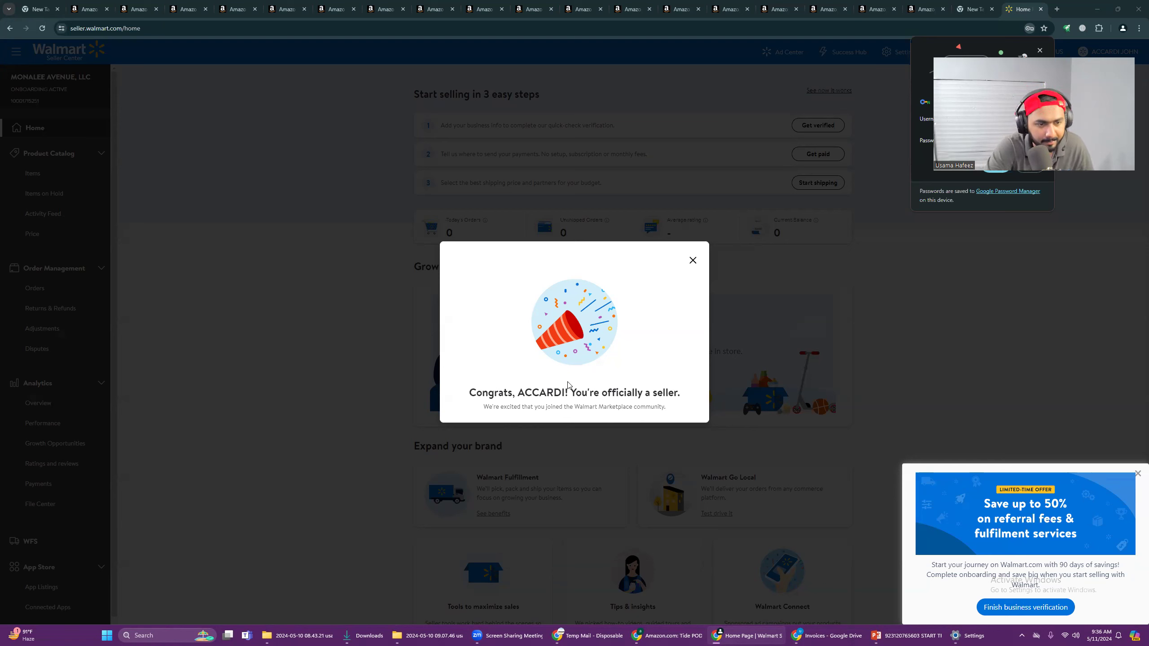
- Dismiss the congratulations message and the password-saving prompt, and open the business verification form
{"action": "left_click", "coordinate": [693, 261]}
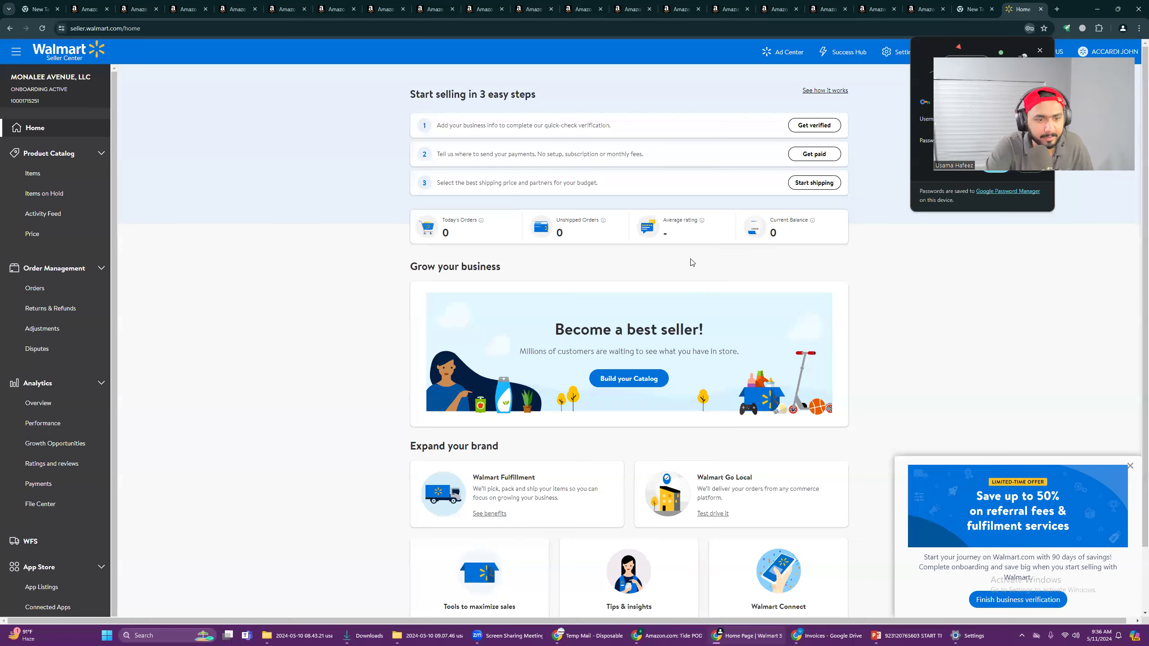
{"action": "left_click", "coordinate": [882, 203]}
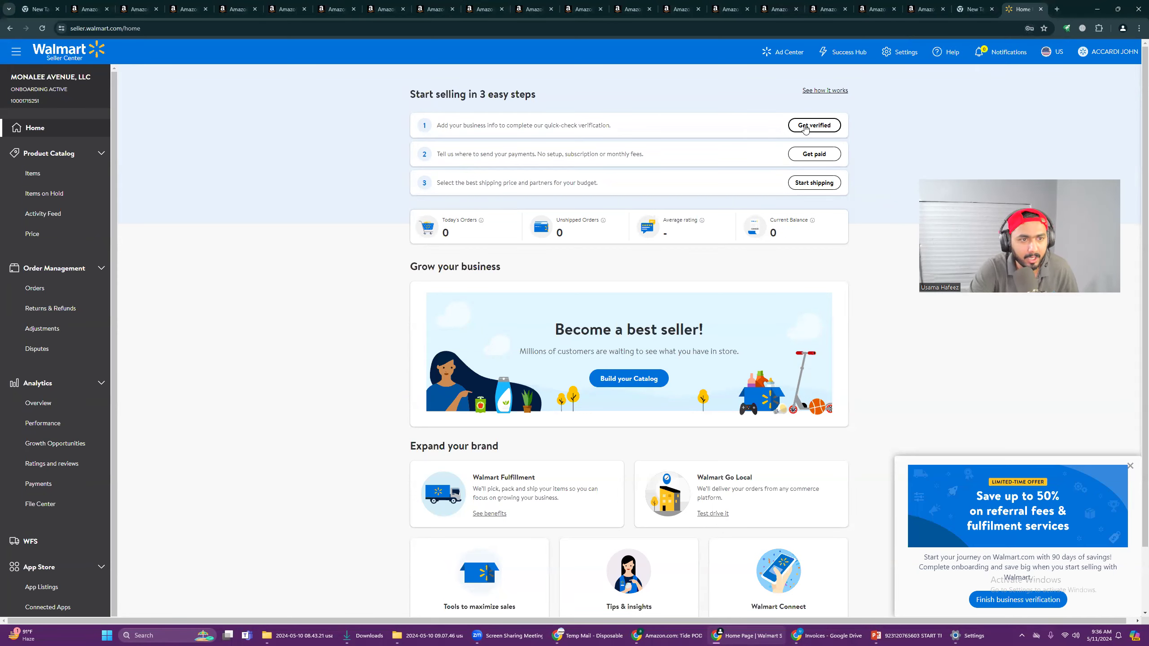
{"action": "left_click_drag", "start_coordinate": [611, 125], "coordinate": [449, 126]}
{"action": "left_click", "coordinate": [708, 128]}
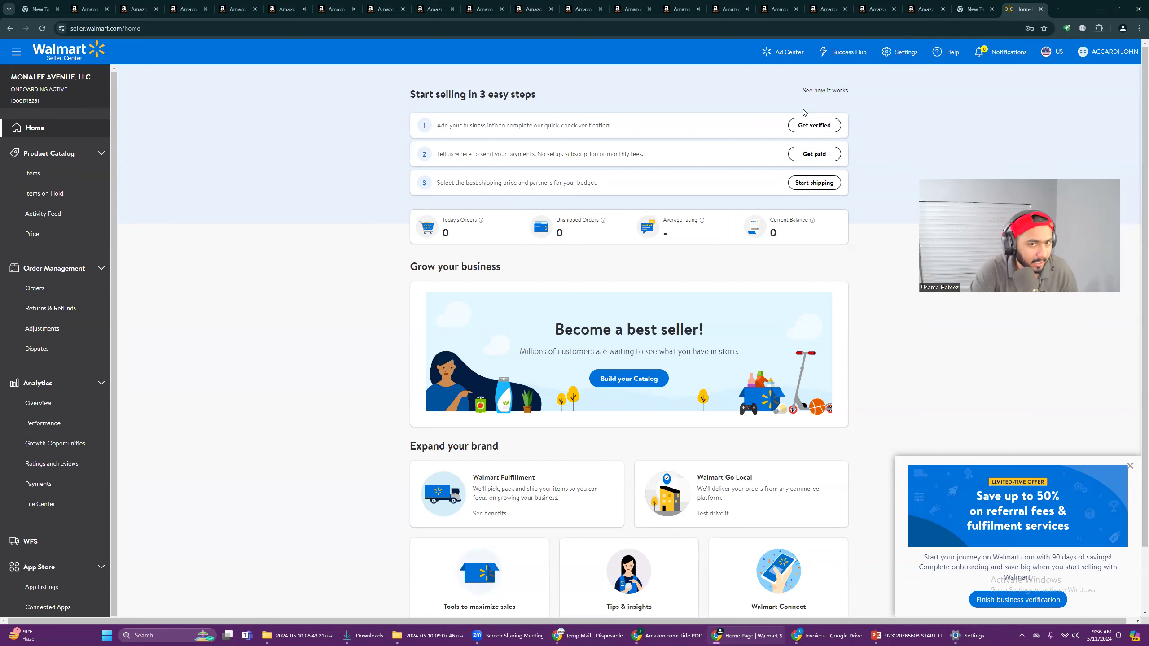
{"action": "left_click", "coordinate": [804, 127]}
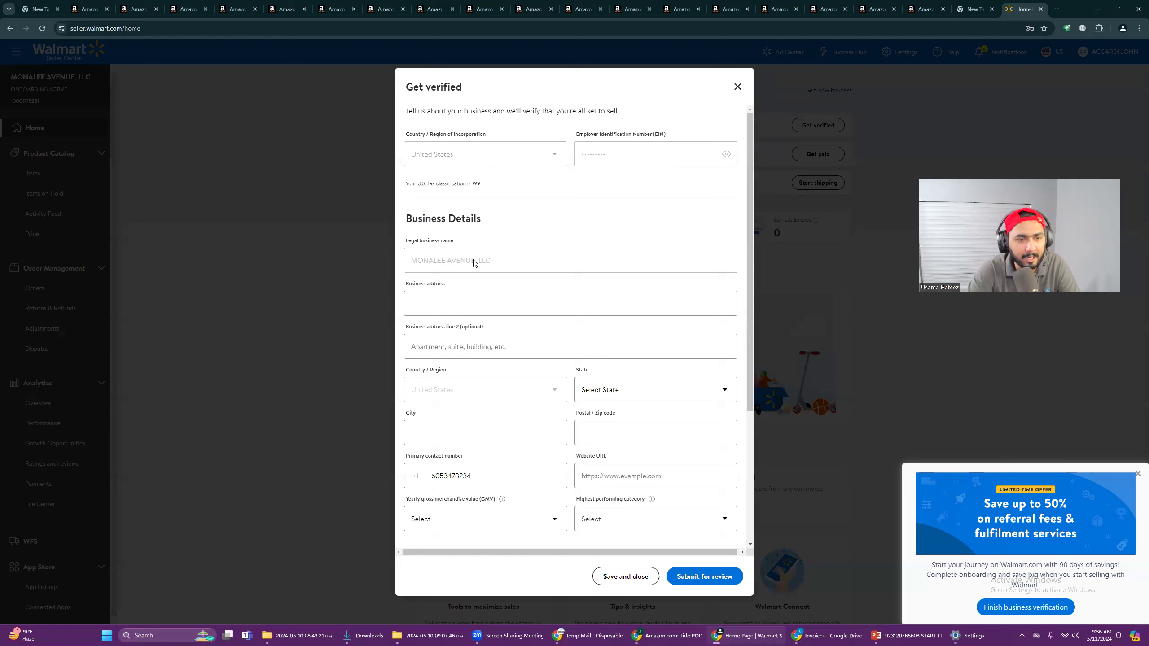
- Copy the street address from the Investment Plan slide in PowerPoint into the verification form's business address
{"action": "left_click", "coordinate": [468, 300]}
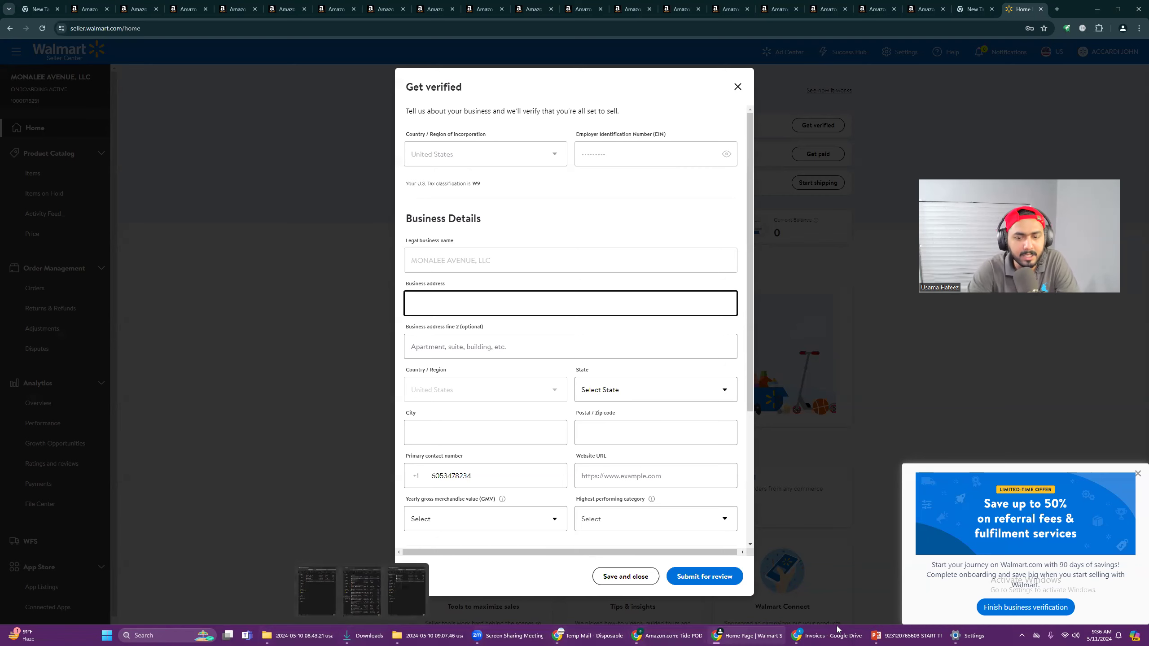
{"action": "left_click", "coordinate": [908, 636]}
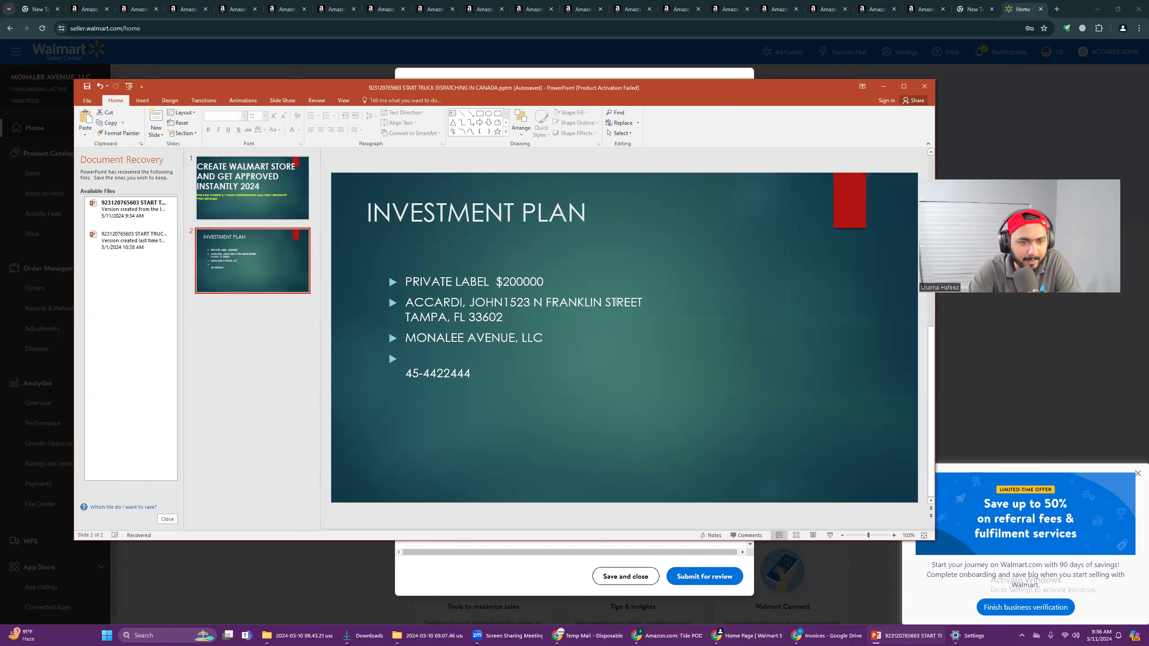
{"action": "left_click", "coordinate": [506, 304]}
{"action": "mouse_move", "coordinate": [506, 302]}
{"action": "left_mouse_down"}
{"action": "mouse_move", "coordinate": [645, 302]}
{"action": "mouse_move", "coordinate": [468, 303]}
{"action": "mouse_move", "coordinate": [523, 308]}
{"action": "mouse_move", "coordinate": [504, 307]}
{"action": "left_mouse_up"}
{"action": "left_click", "coordinate": [649, 303]}
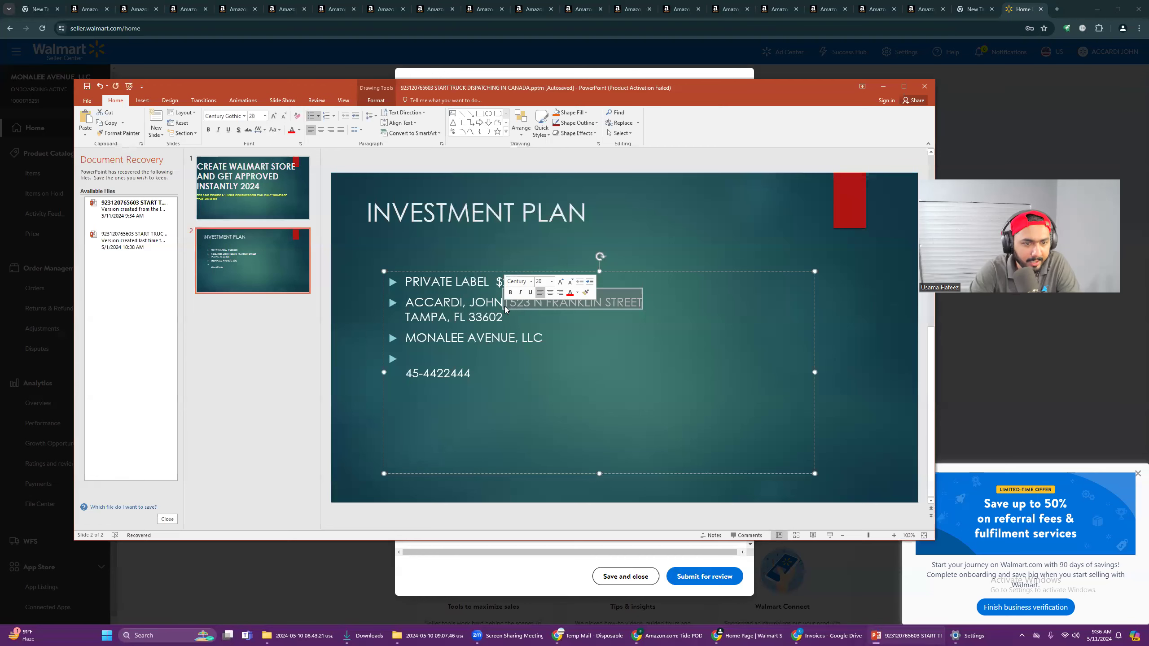
{"action": "left_click", "coordinate": [1016, 131]}
- Leave the second business address line empty and set the business state to Florida
{"action": "left_click", "coordinate": [461, 350]}
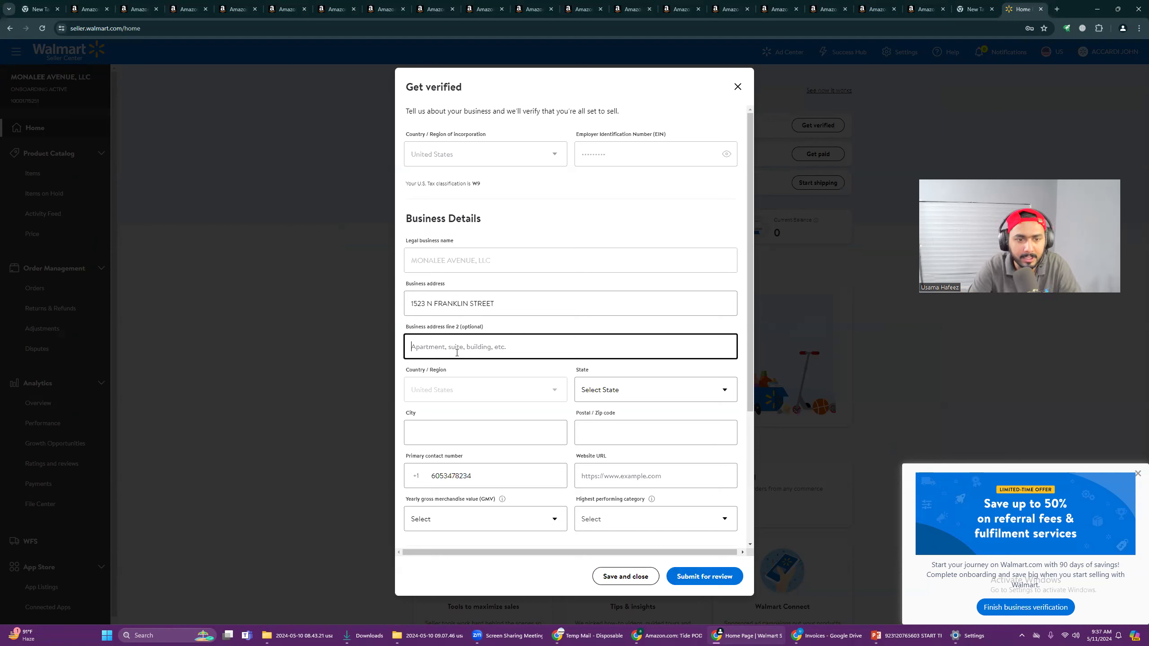
{"action": "left_click", "coordinate": [617, 392]}
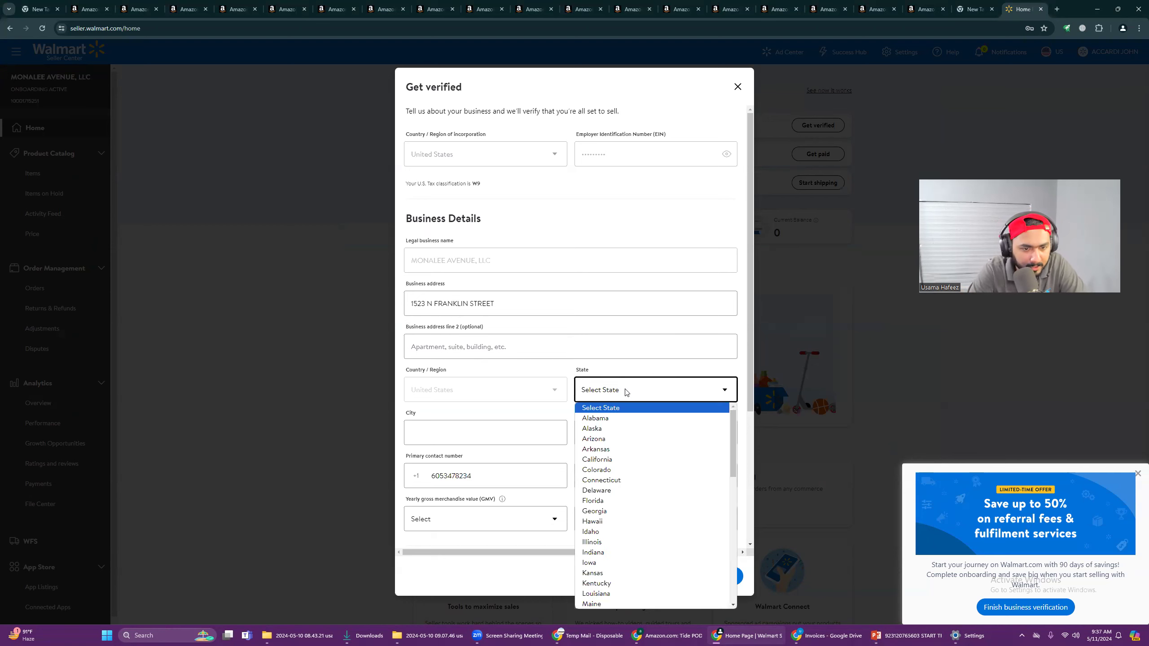
{"action": "left_click", "coordinate": [606, 502]}
- Copy the city name from the PowerPoint slide into the city field of the business details
{"action": "left_click", "coordinate": [466, 433]}
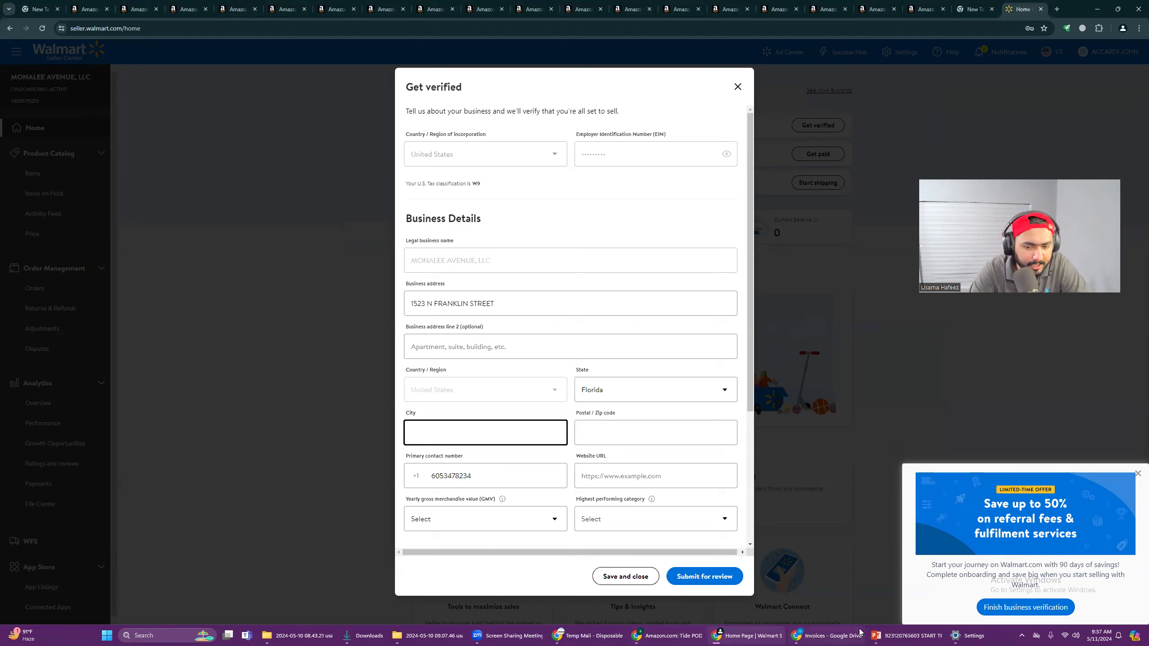
{"action": "left_click", "coordinate": [901, 635]}
{"action": "left_click", "coordinate": [544, 358]}
{"action": "double_click", "coordinate": [416, 316]}
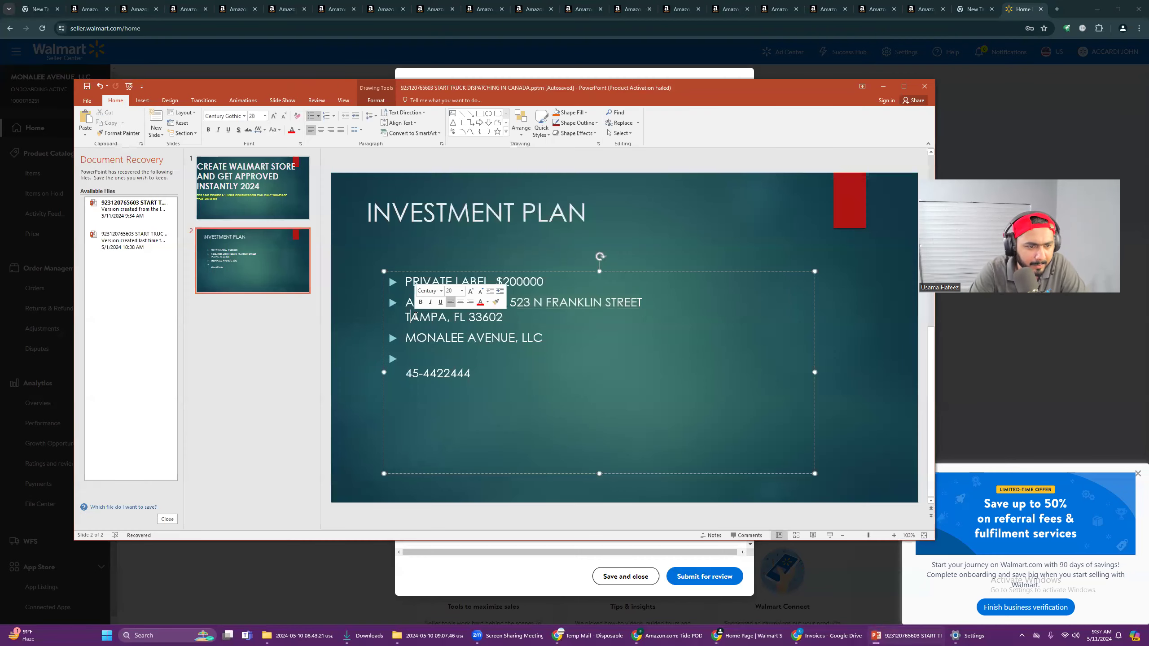
{"action": "key", "text": "ctrl+c"}
{"action": "left_click", "coordinate": [862, 581]}
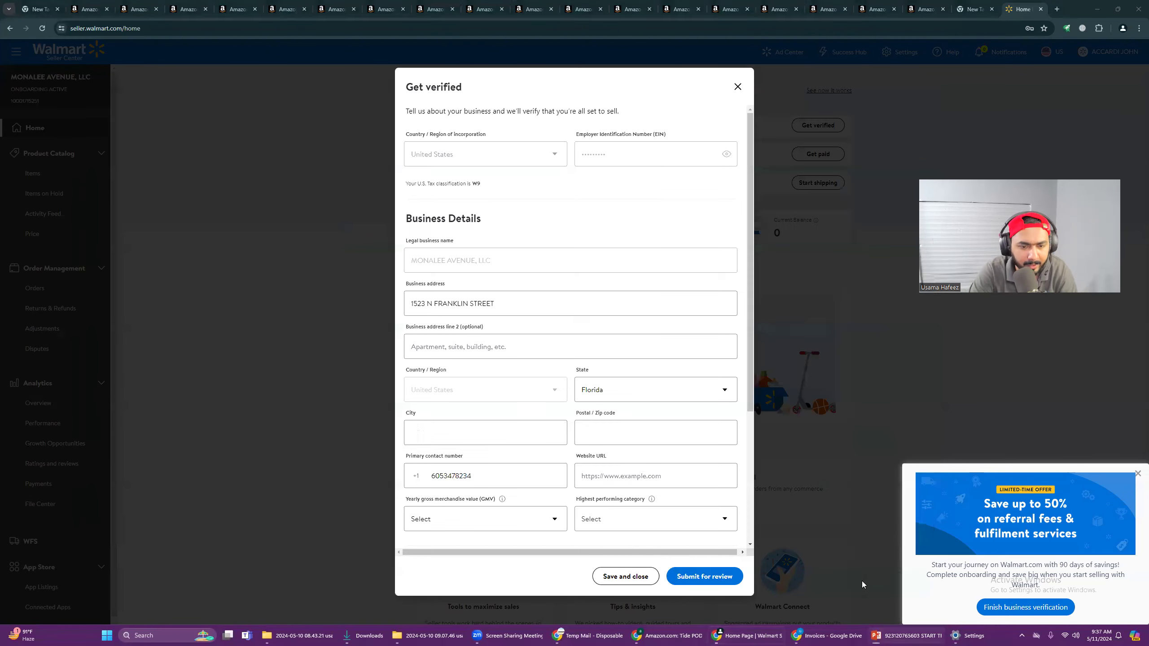
{"action": "left_click", "coordinate": [514, 434]}
{"action": "key", "text": "ctrl+v"}
- Copy the ZIP code from the PowerPoint slide into the postal code field of the business details
{"action": "key", "text": "Tab"}
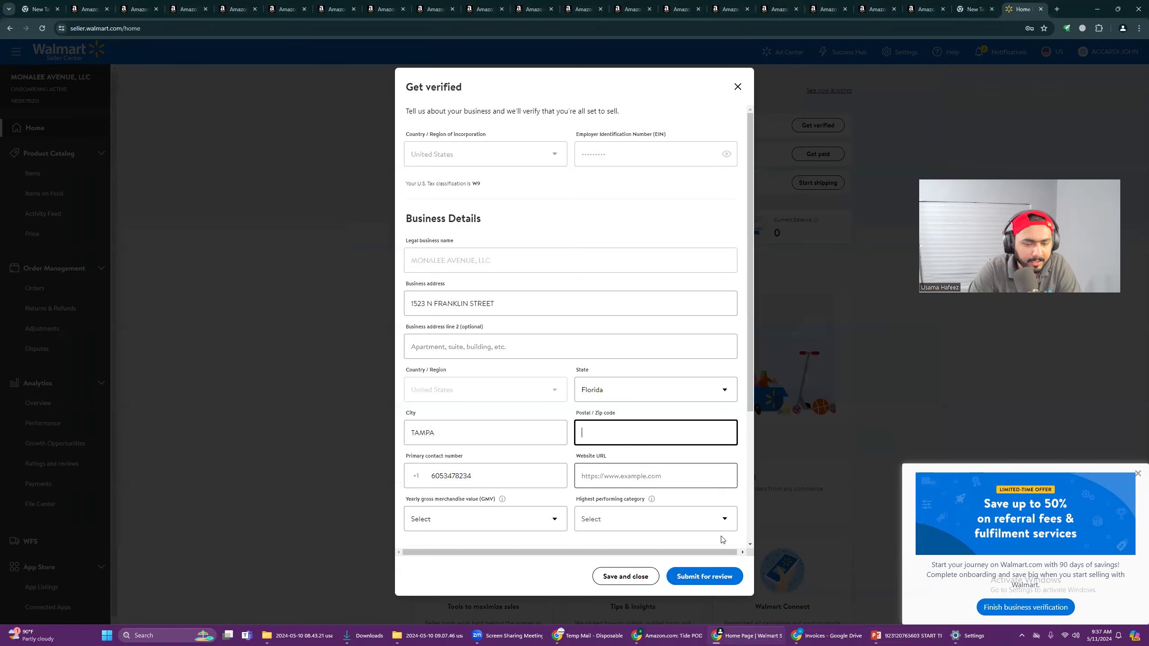
{"action": "left_click", "coordinate": [901, 636]}
{"action": "double_click", "coordinate": [487, 319]}
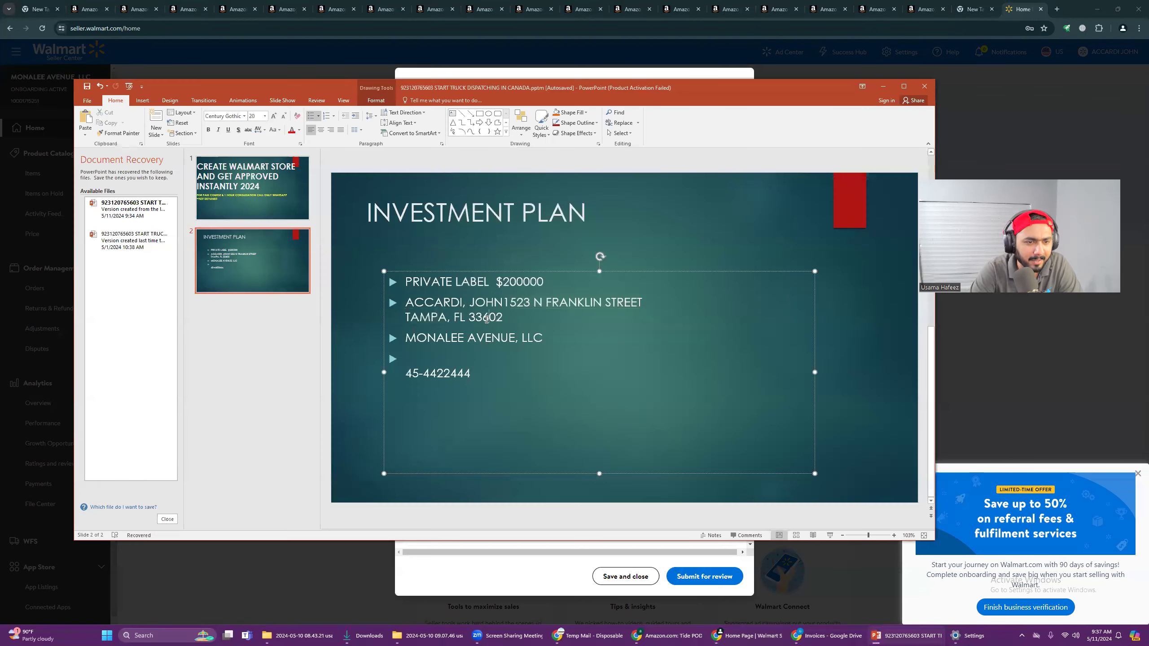
{"action": "key", "text": "ctrl+c"}
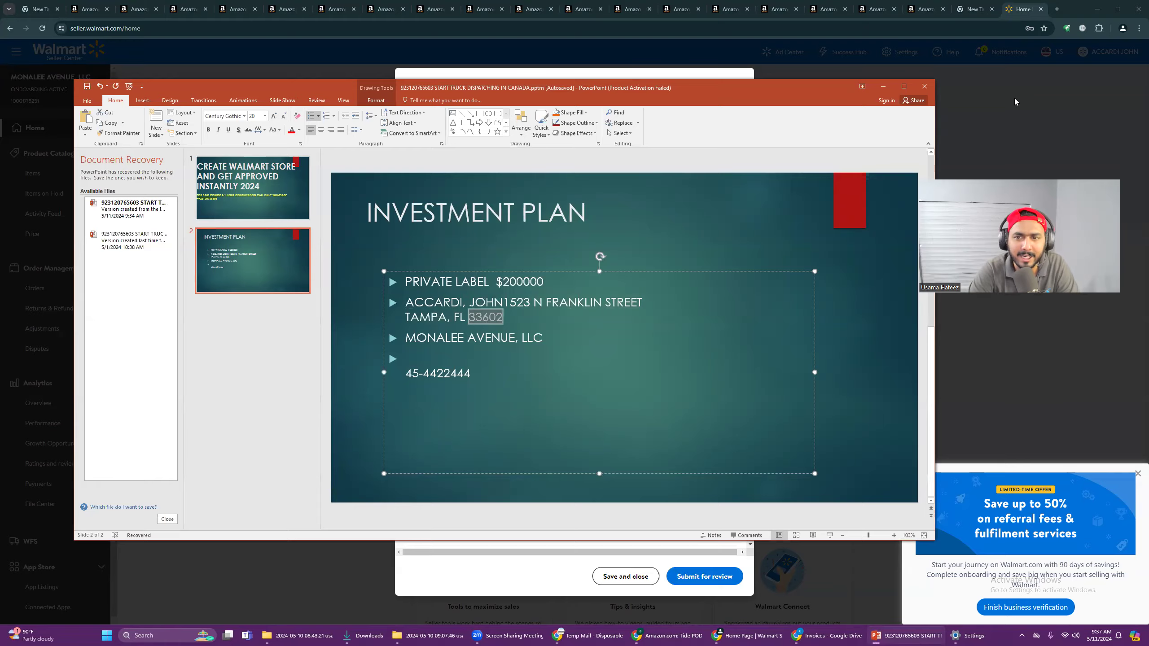
{"action": "key", "text": "alt+Tab"}
{"action": "key", "text": "ctrl+v"}
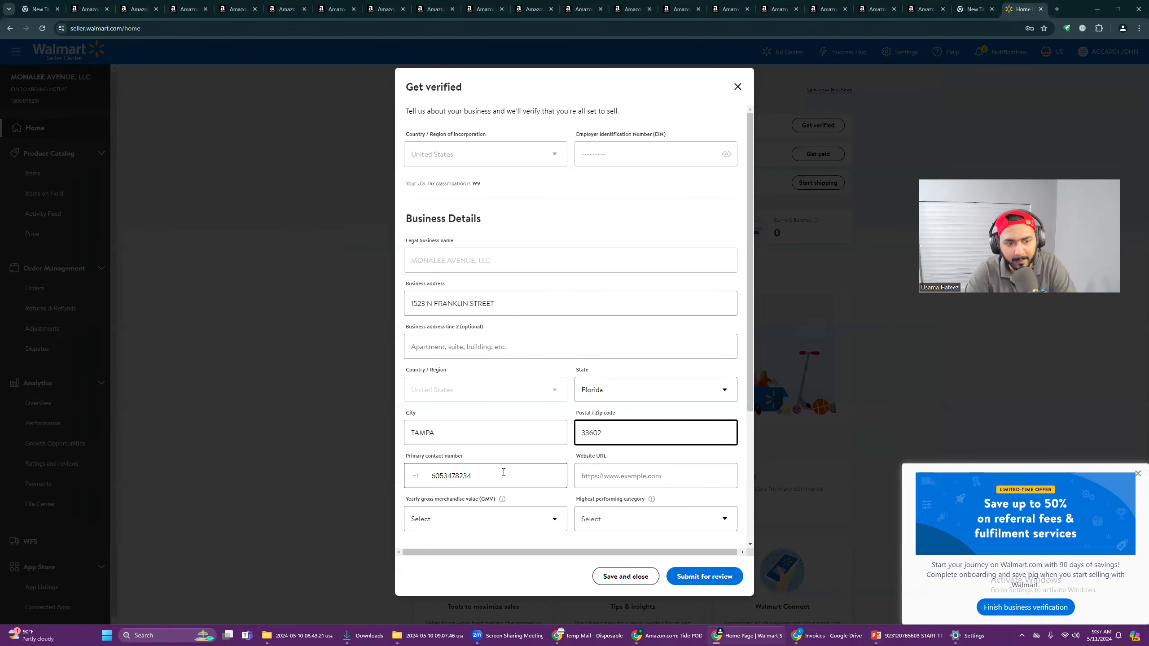
- Set the highest performing category to Baby Consumable & Durable Goods
{"action": "scroll", "coordinate": [502, 470], "scroll_direction": "down", "scroll_amount": 3}
{"action": "left_click", "coordinate": [598, 345]}
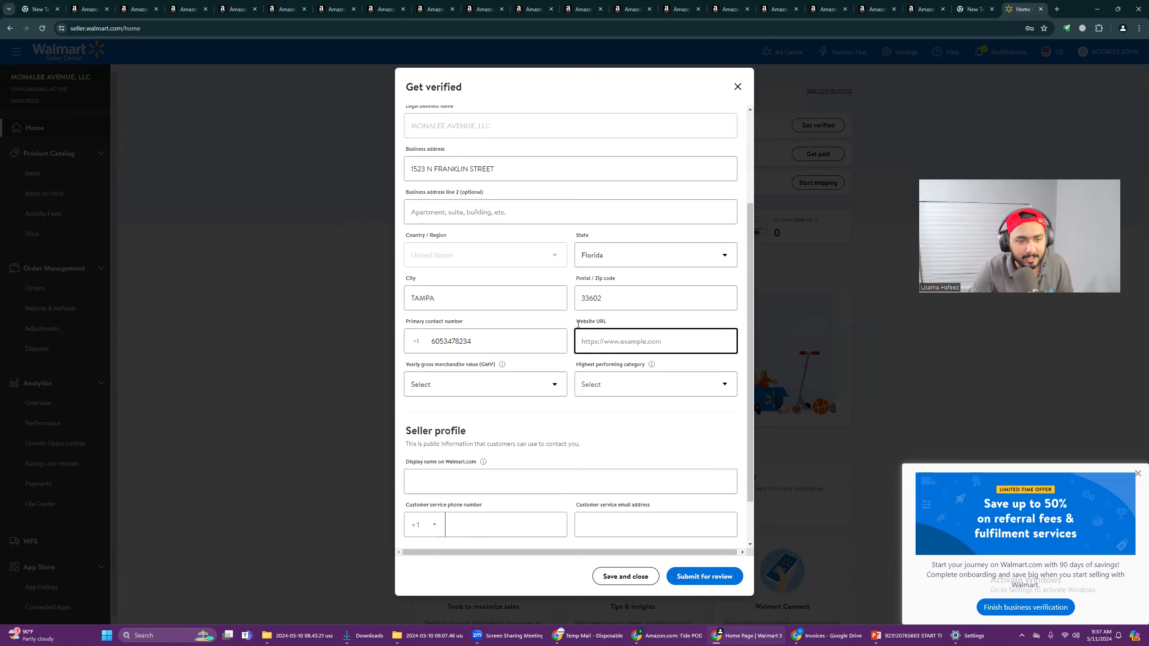
{"action": "left_click", "coordinate": [641, 386]}
{"action": "scroll", "coordinate": [649, 480], "scroll_direction": "down", "scroll_amount": 2}
{"action": "scroll", "coordinate": [650, 494], "scroll_direction": "up", "scroll_amount": 3}
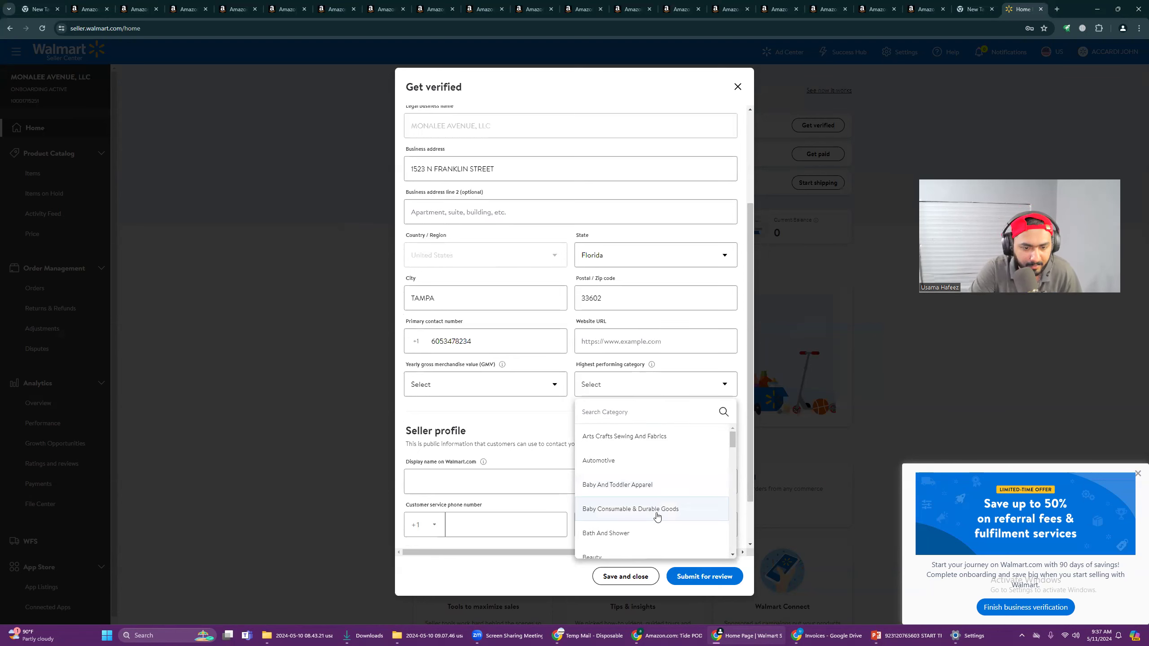
{"action": "left_click", "coordinate": [666, 514]}
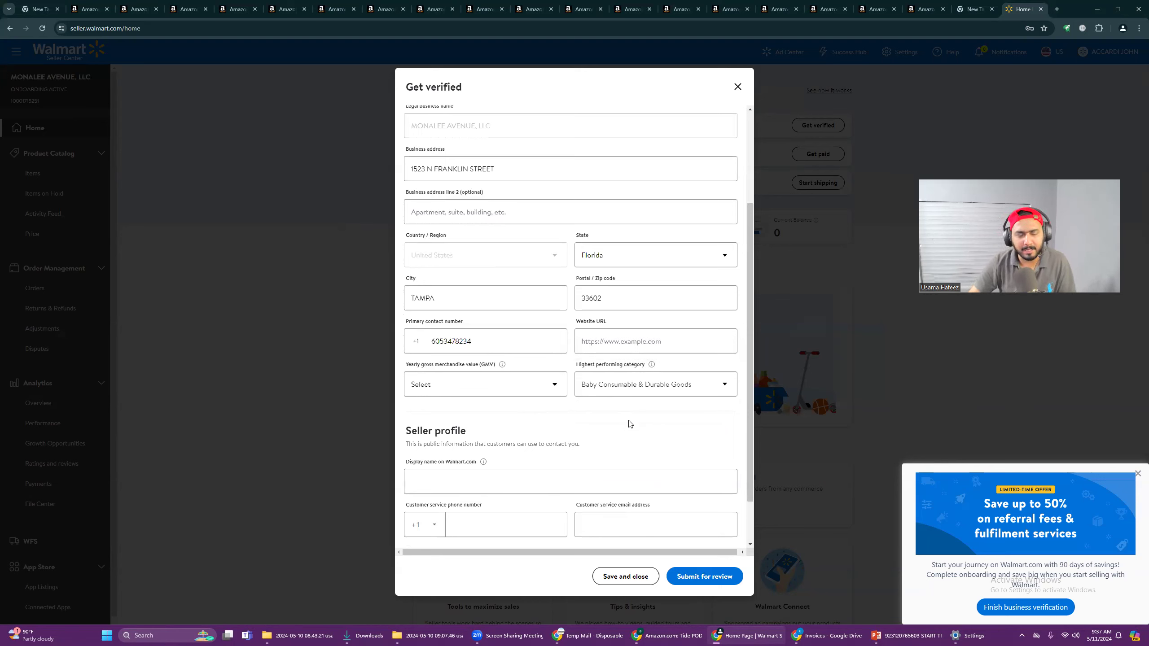
- Look through the other product categories offered for the highest performing category
{"action": "left_click", "coordinate": [628, 382]}
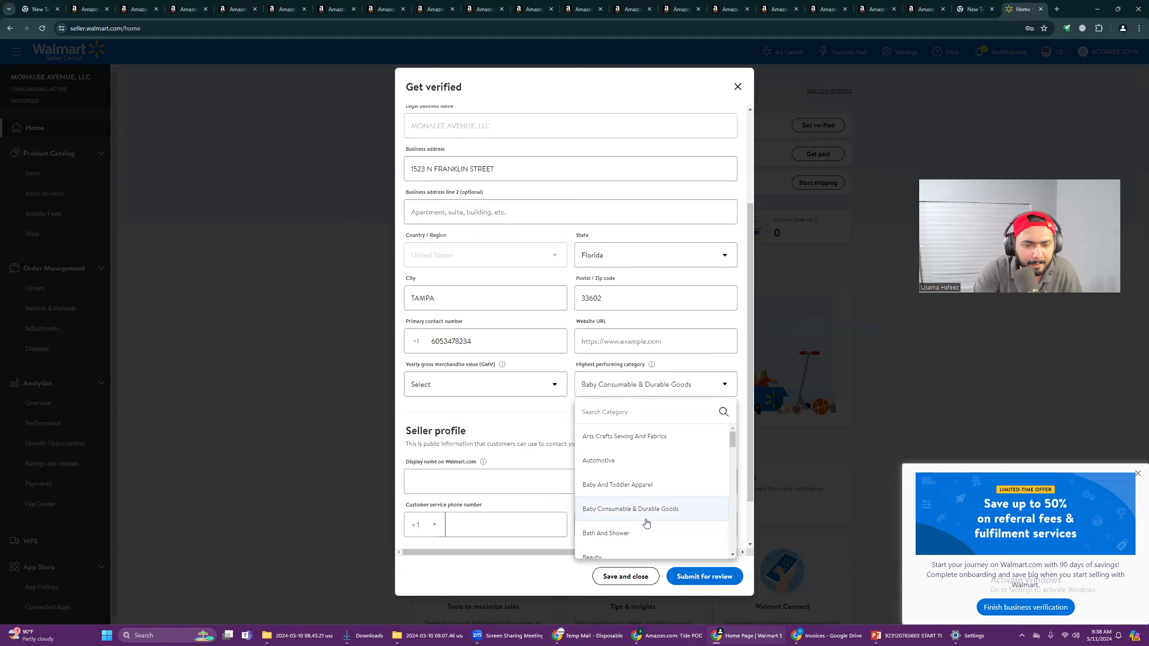
{"action": "scroll", "coordinate": [647, 507], "scroll_direction": "down", "scroll_amount": 3}
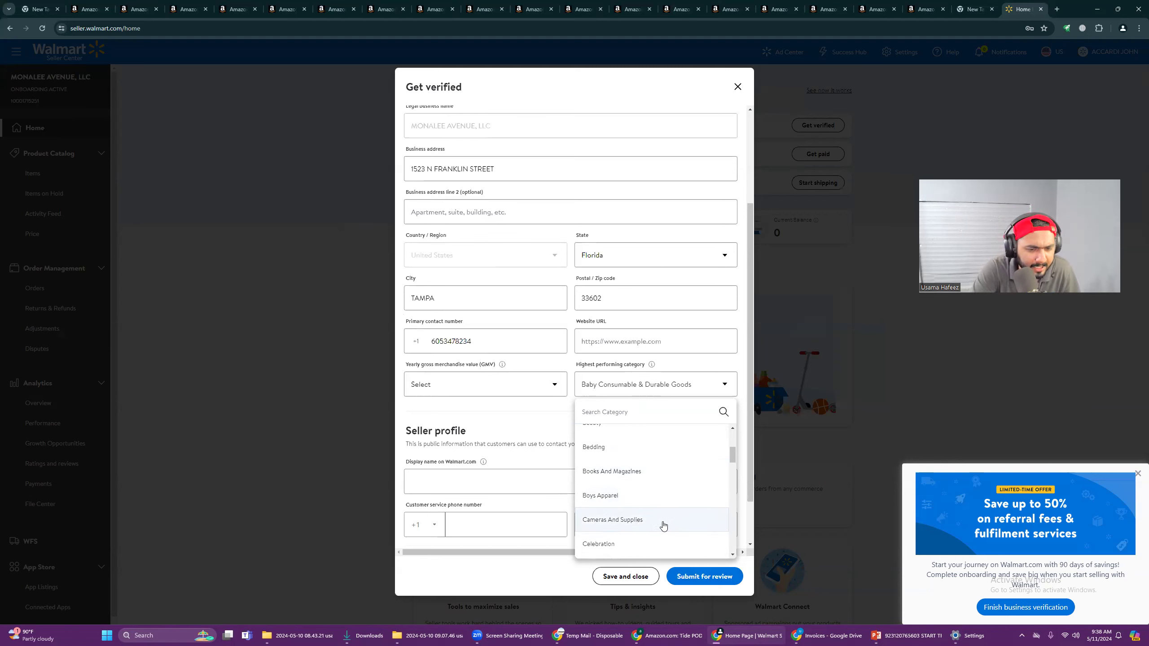
{"action": "scroll", "coordinate": [654, 473], "scroll_direction": "down", "scroll_amount": 2}
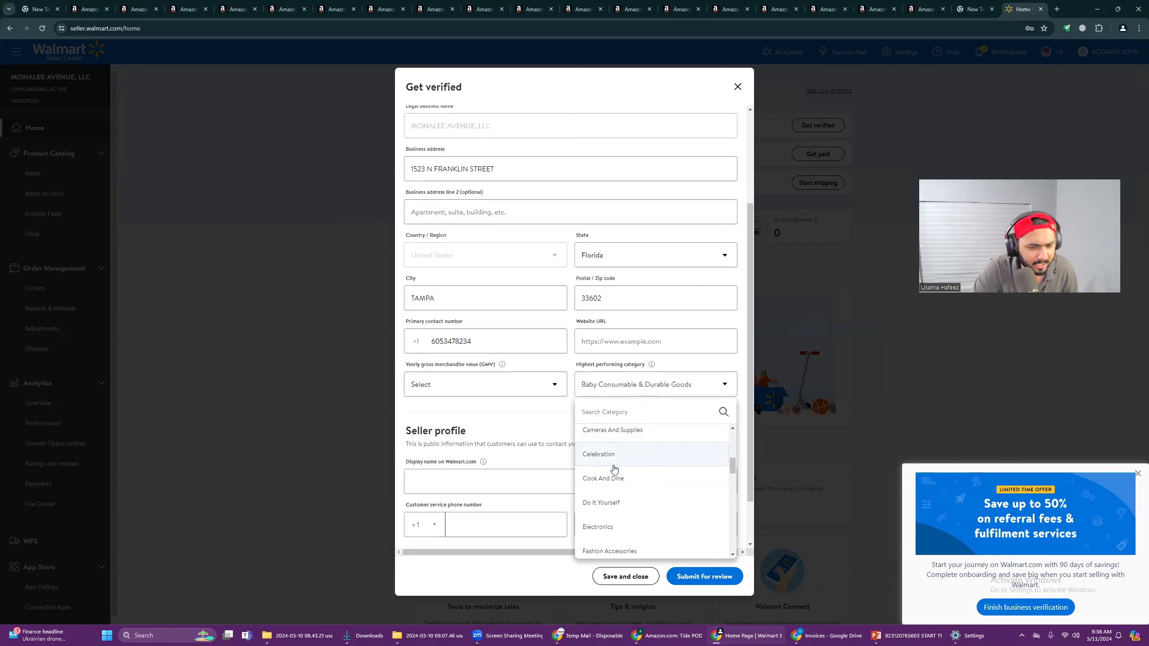
{"action": "scroll", "coordinate": [641, 477], "scroll_direction": "down", "scroll_amount": 3}
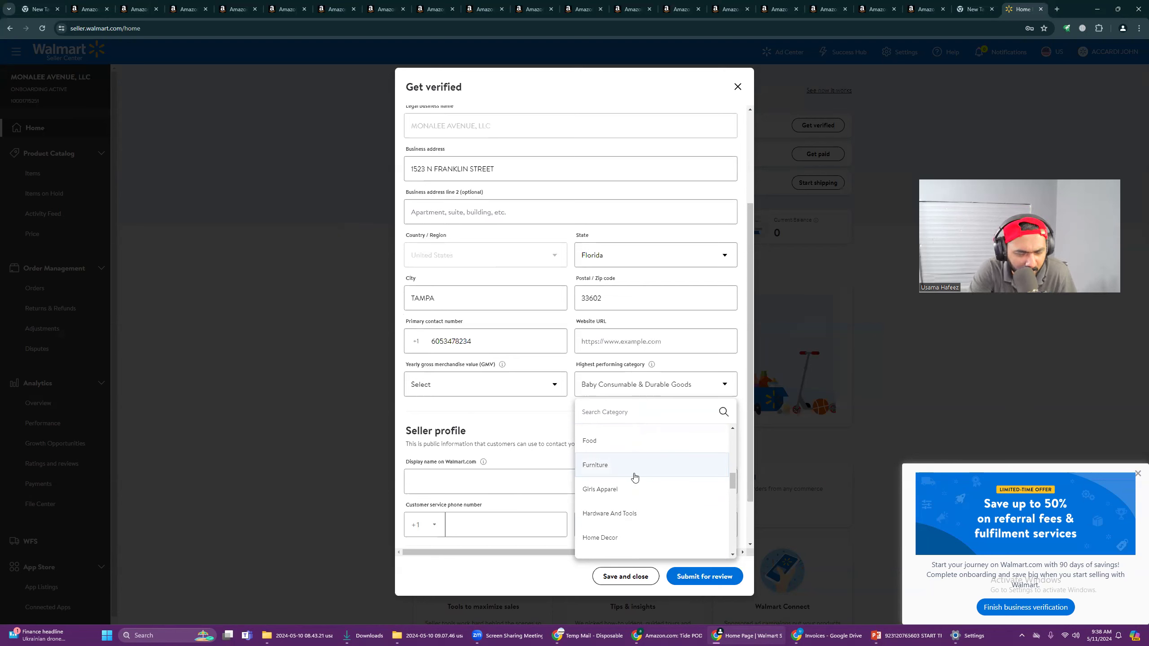
{"action": "scroll", "coordinate": [635, 477], "scroll_direction": "down", "scroll_amount": 2}
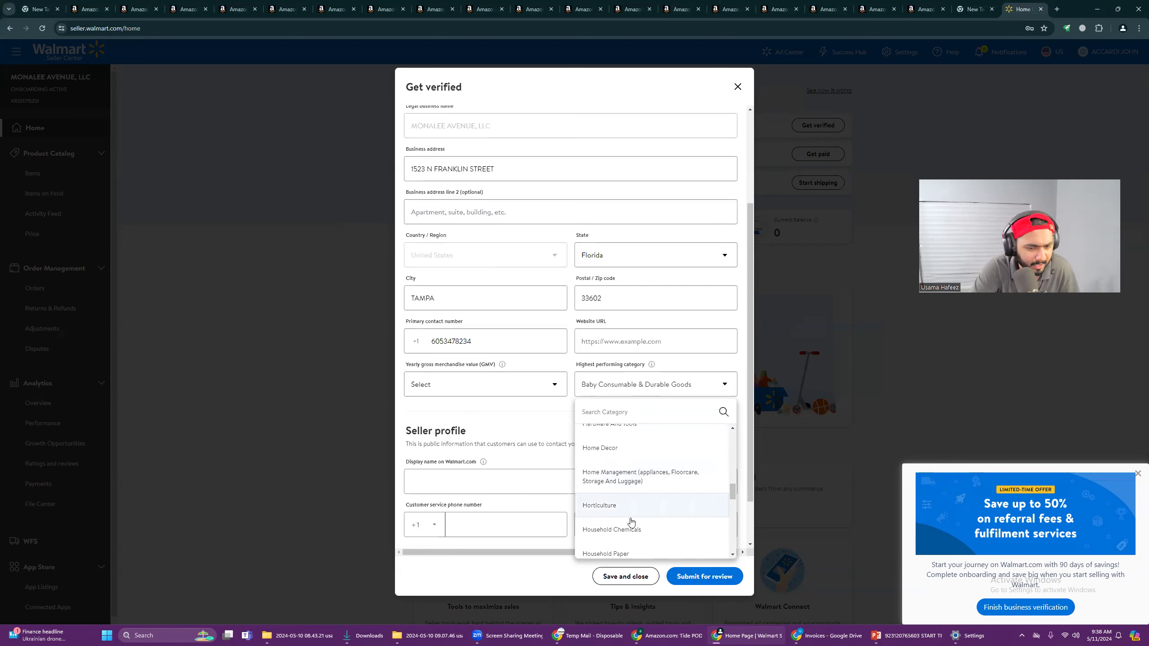
{"action": "left_click", "coordinate": [511, 422]}
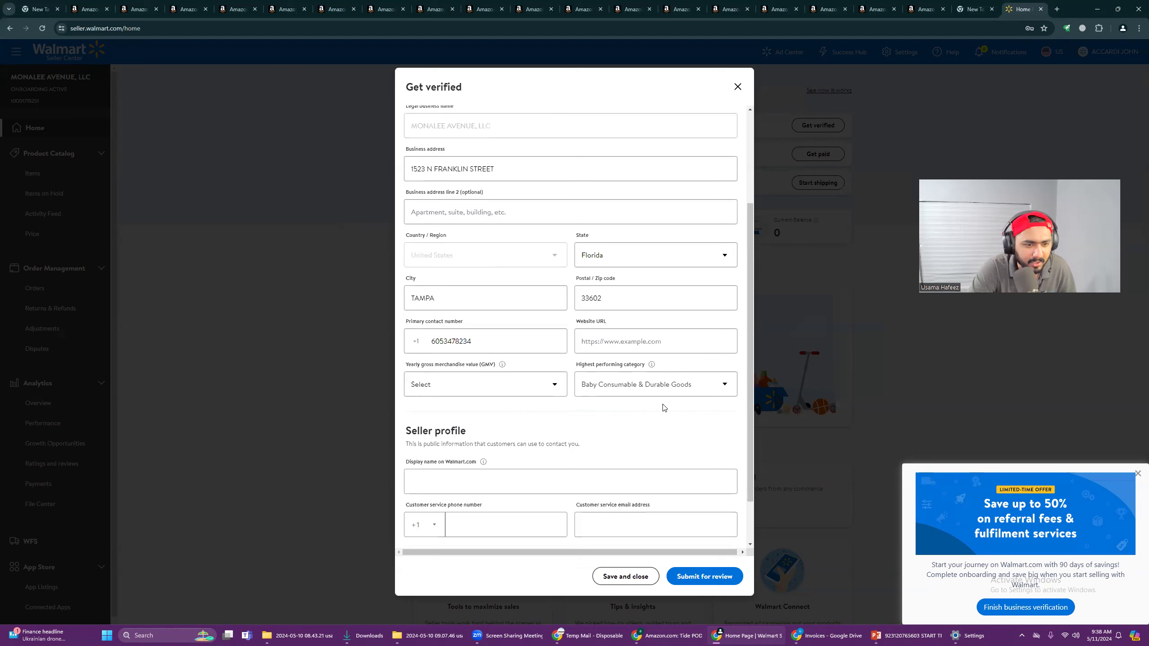
{"action": "left_click", "coordinate": [673, 349]}
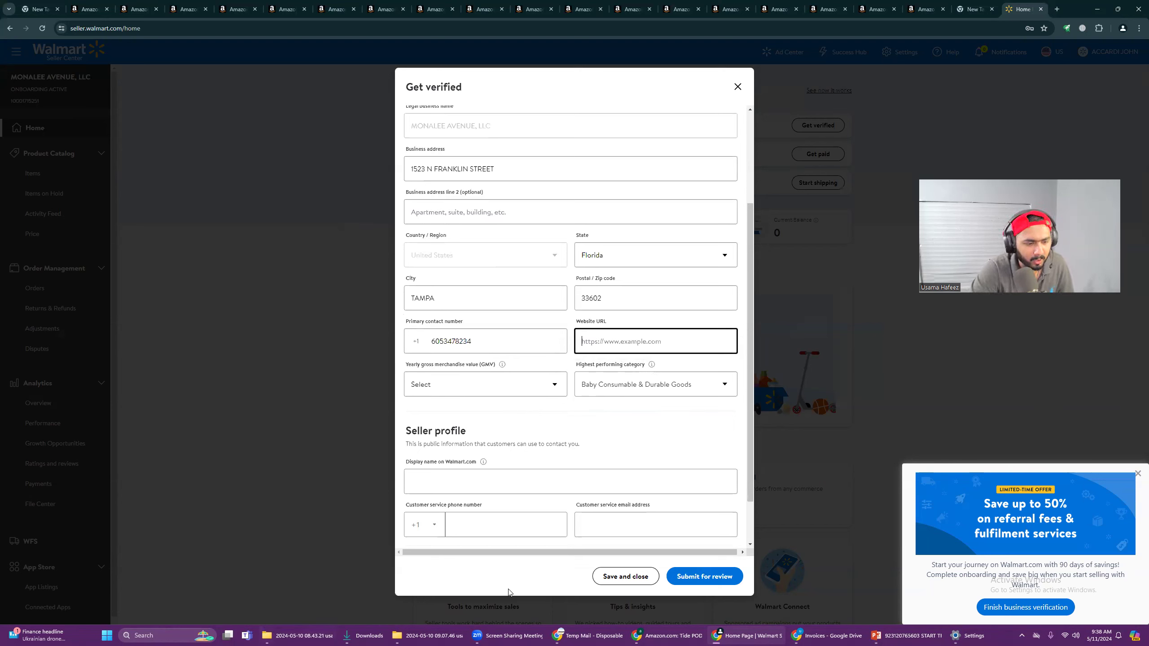
{"action": "left_click", "coordinate": [500, 607]}
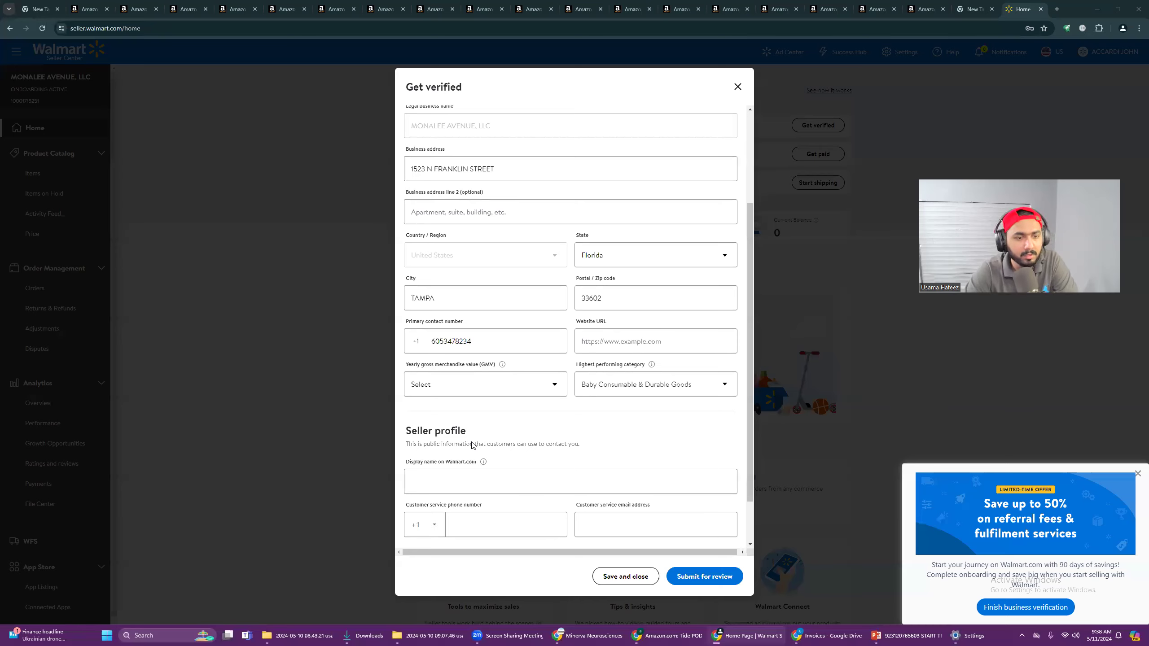
{"action": "left_click", "coordinate": [636, 342]}
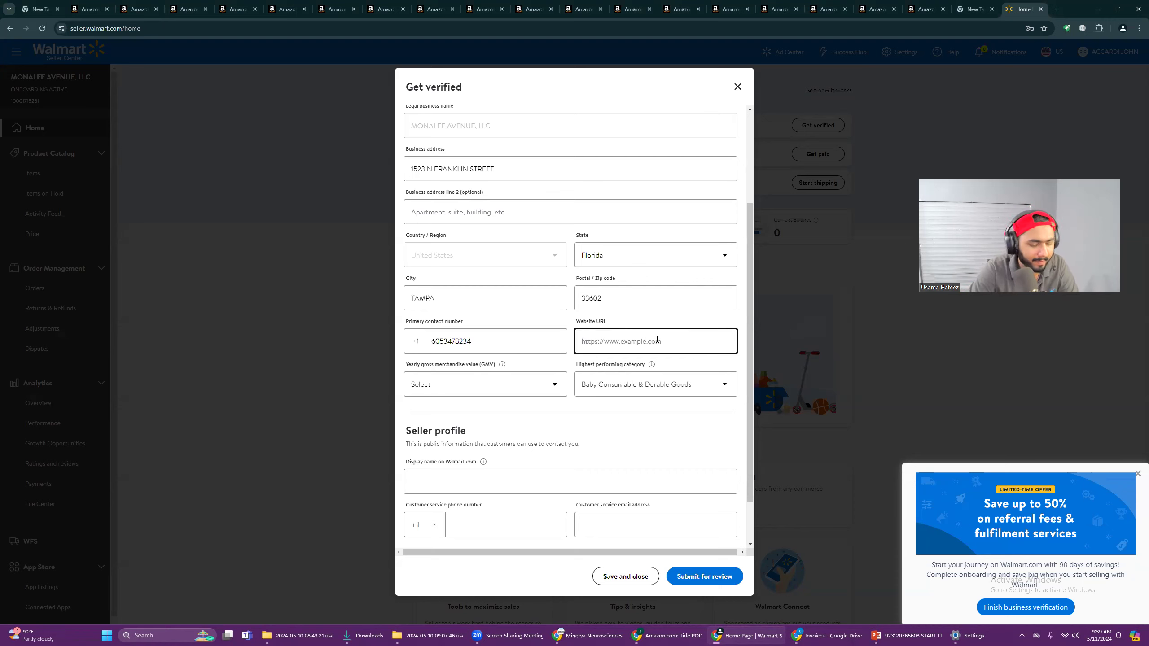
{"action": "key", "text": "ctrl+v"}
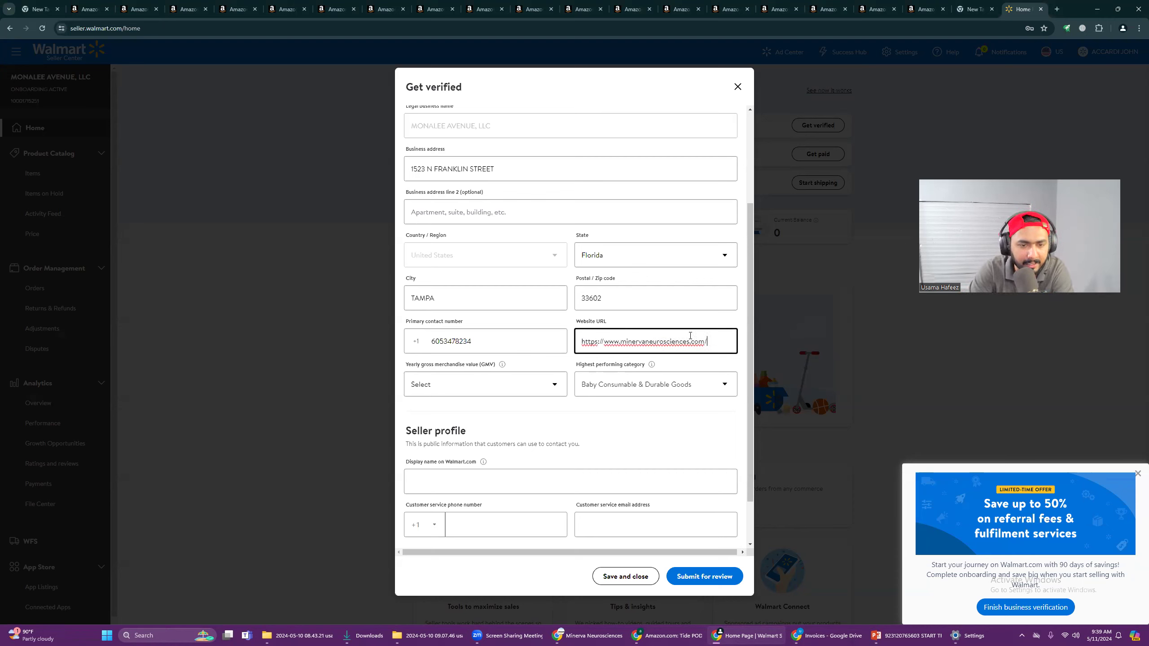
{"action": "key", "text": "BackSpace"}
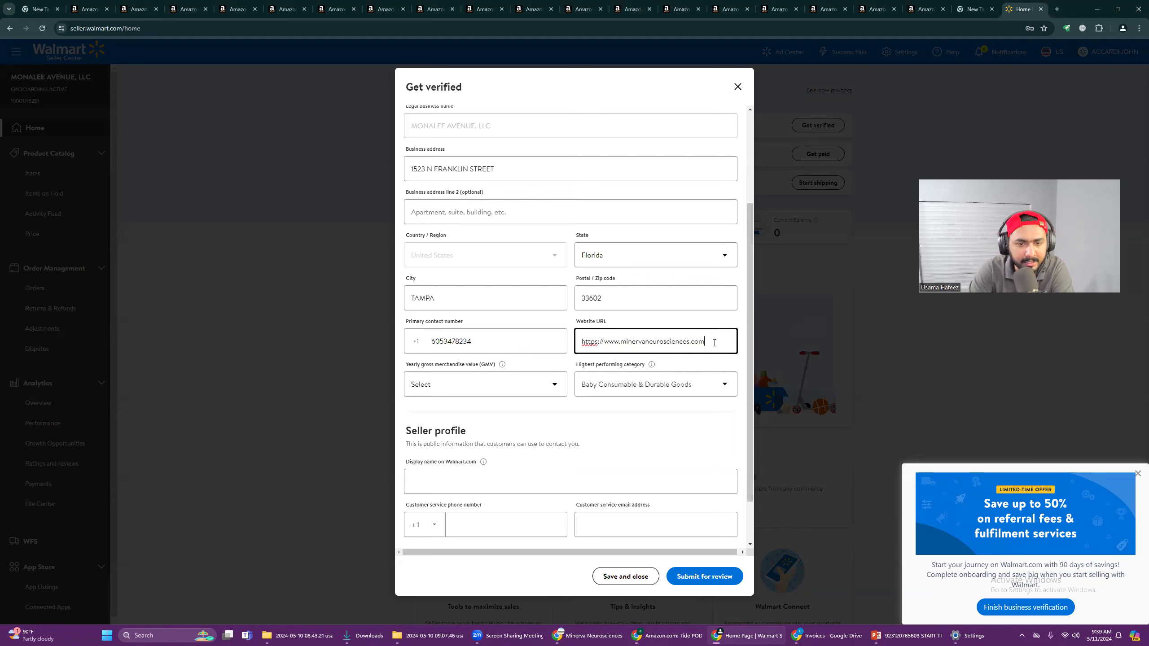
- Set the yearly gross merchandise value (GMV) to $100,001 - $500,000
{"action": "left_click", "coordinate": [485, 387]}
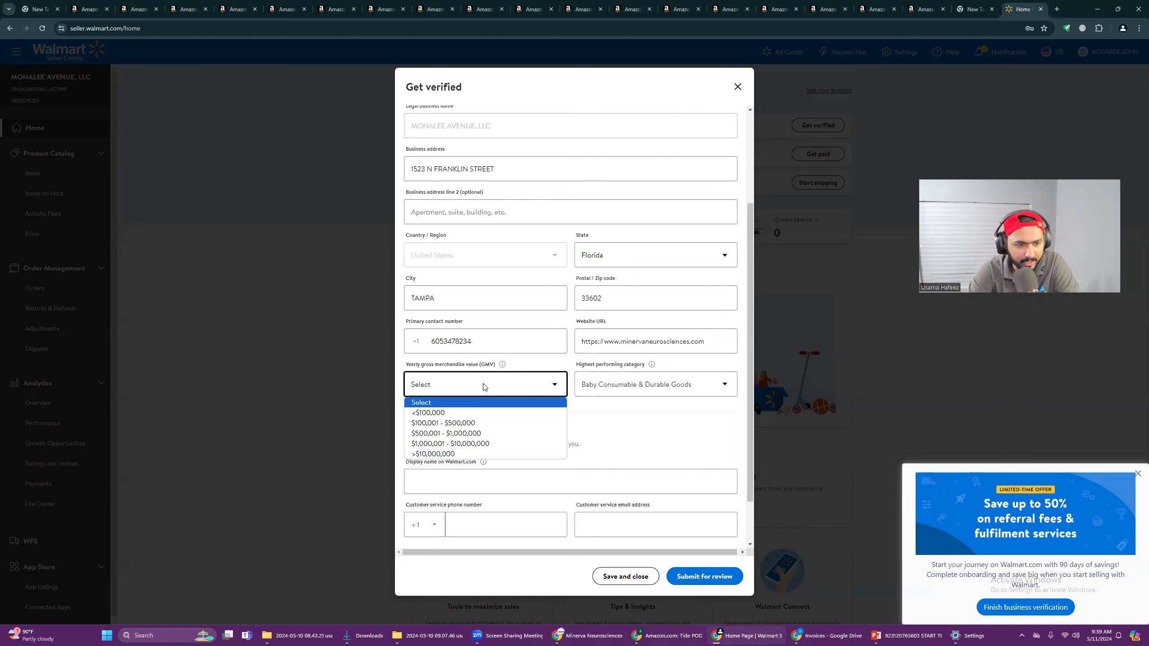
{"action": "left_click", "coordinate": [479, 423]}
- Fill in the seller profile with display name cool guys shop and the customer service phone and email, and certify the information under penalty of perjury
{"action": "left_click", "coordinate": [510, 478]}
{"action": "scroll", "coordinate": [510, 475], "scroll_direction": "down", "scroll_amount": 1}
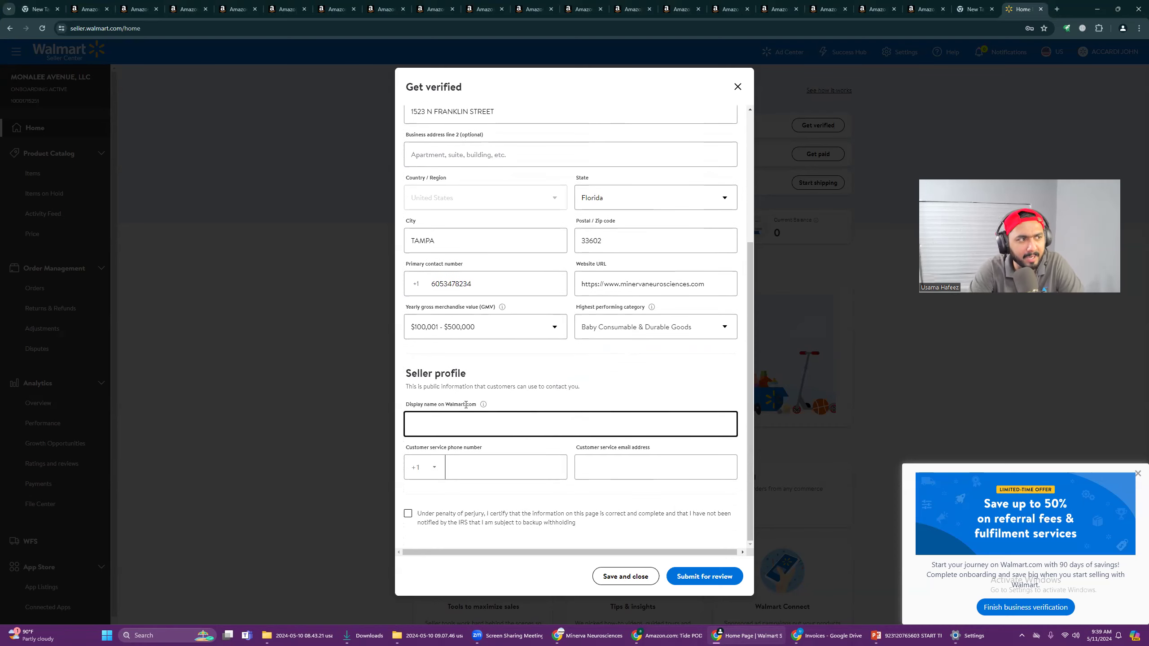
{"action": "scroll", "coordinate": [467, 380], "scroll_direction": "up", "scroll_amount": 3}
{"action": "scroll", "coordinate": [468, 379], "scroll_direction": "down", "scroll_amount": 3}
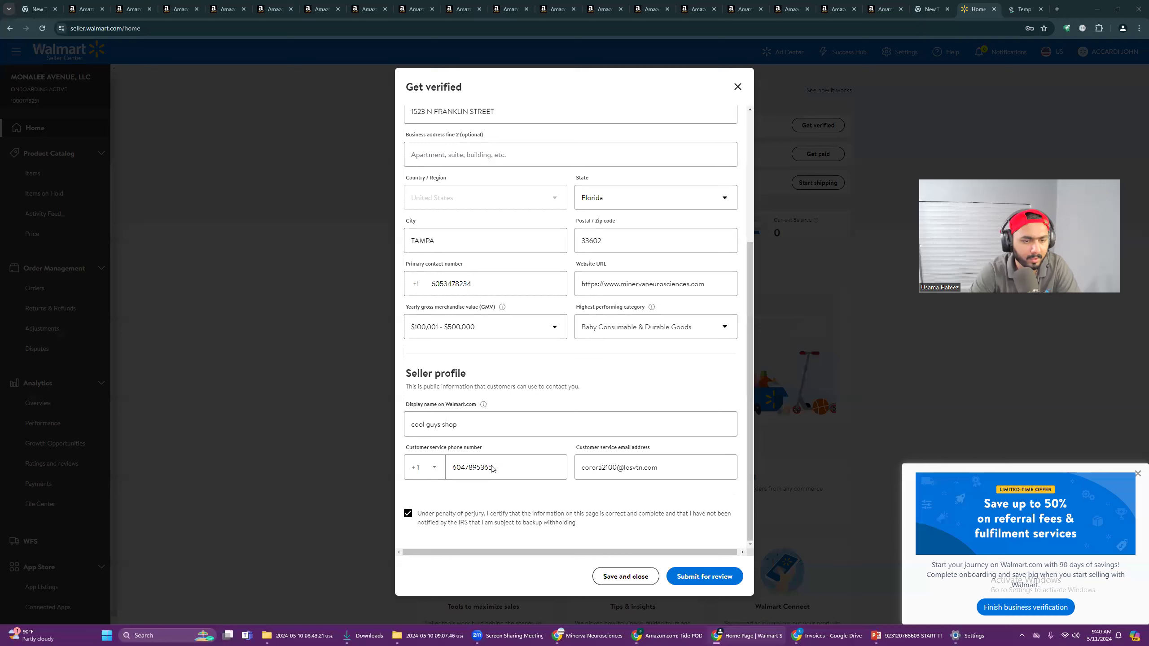
- Review the customer service contact fields and business details, submit the verification form for review, and decline saving the password in the browser
{"action": "left_click", "coordinate": [556, 468]}
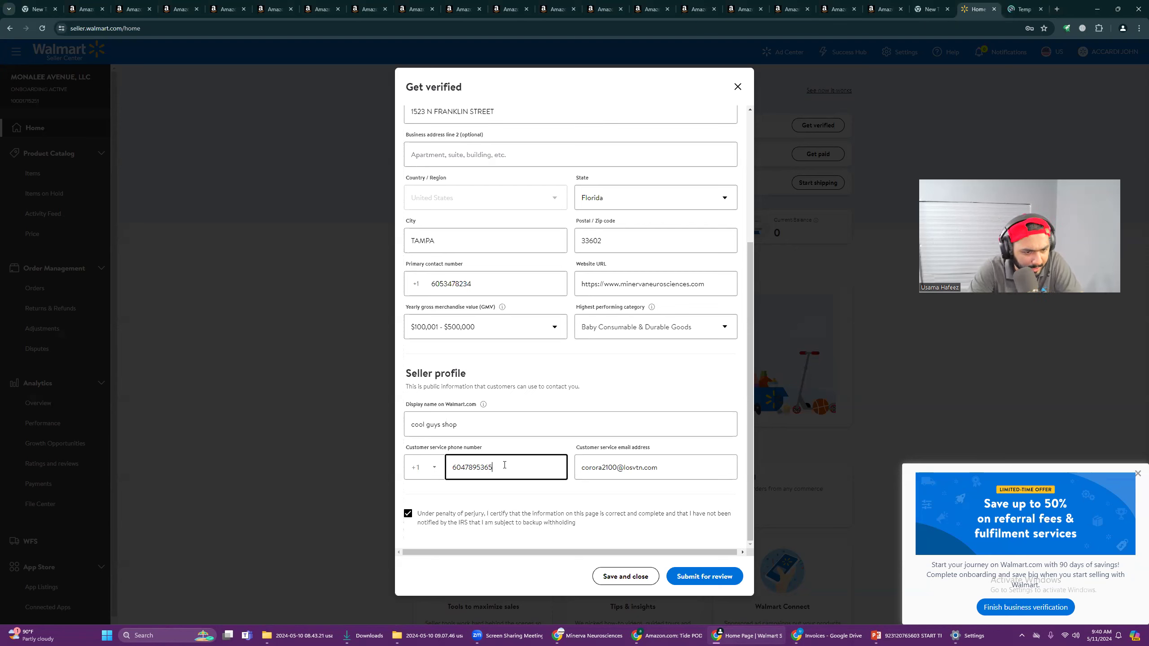
{"action": "left_click_drag", "start_coordinate": [670, 471], "coordinate": [582, 469]}
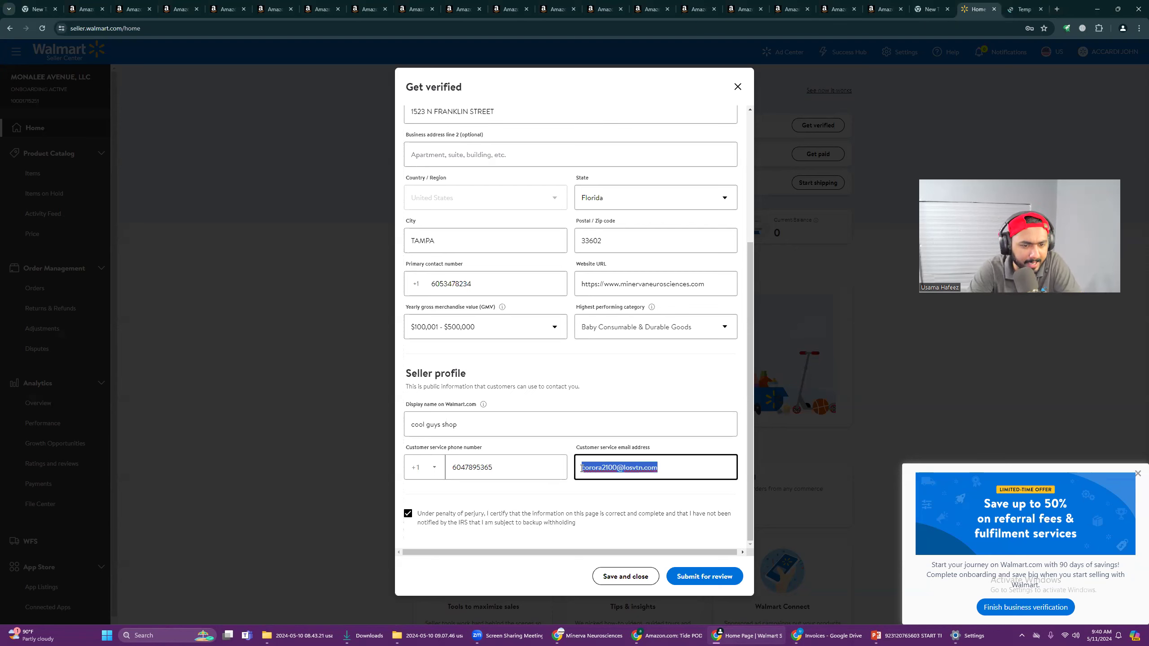
{"action": "left_click", "coordinate": [677, 465]}
{"action": "scroll", "coordinate": [686, 543], "scroll_direction": "up", "scroll_amount": 5}
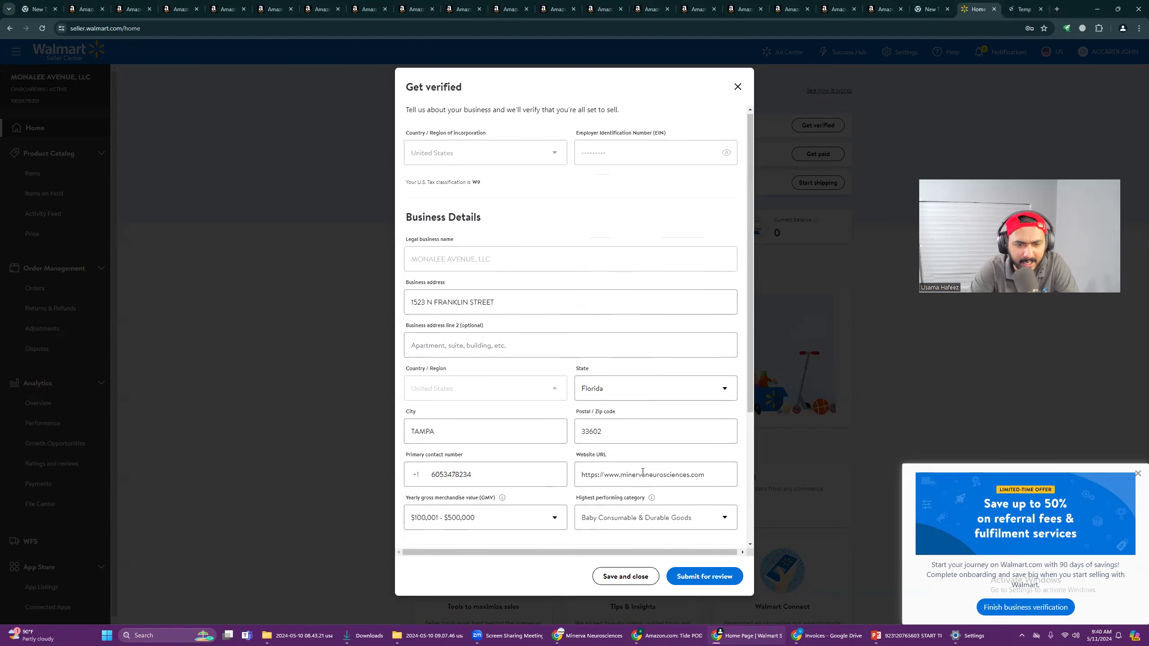
{"action": "left_click", "coordinate": [707, 580]}
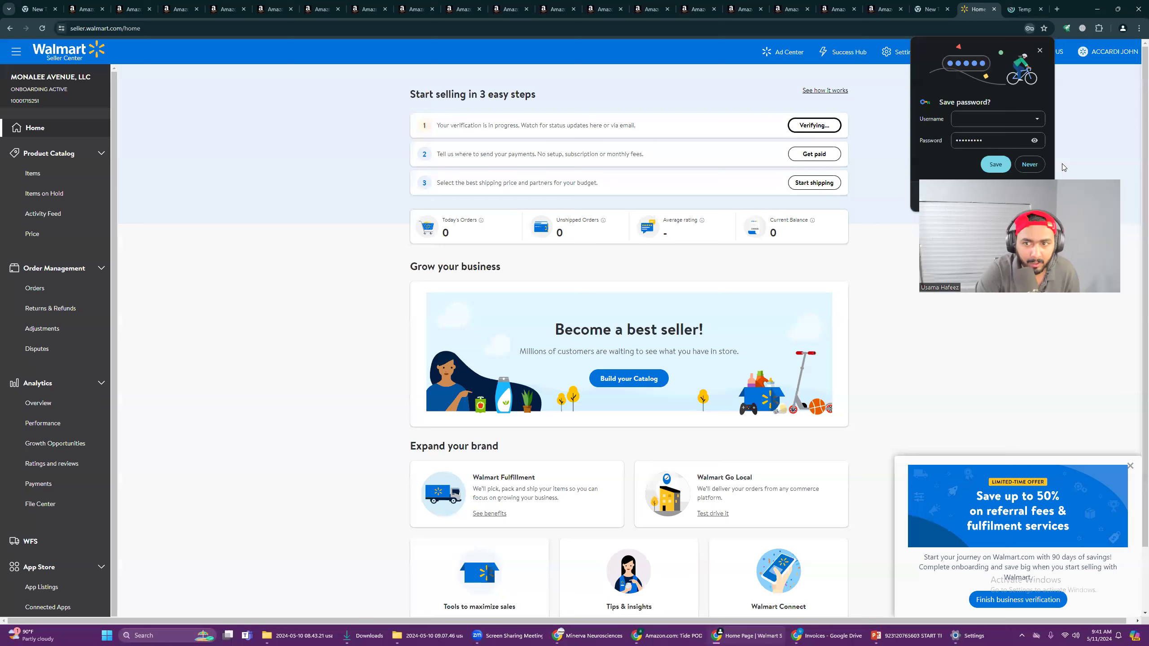
{"action": "left_click", "coordinate": [1030, 165]}
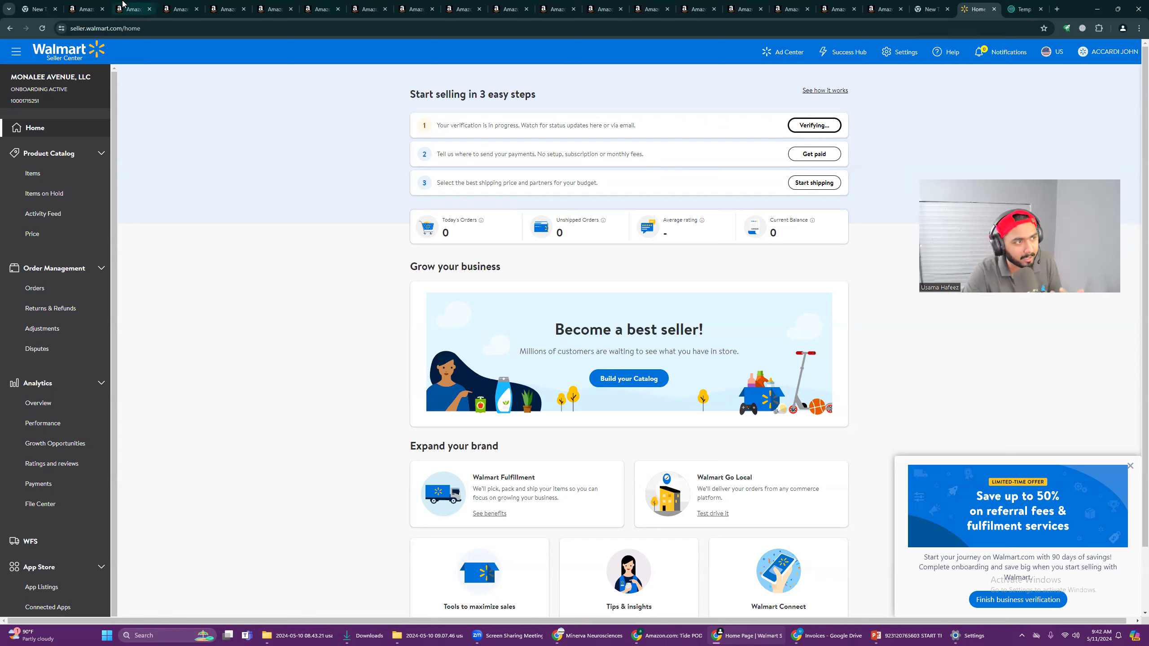
- Refresh the business verification status on the seller home page and view the available payment method options
{"action": "left_click", "coordinate": [42, 28]}
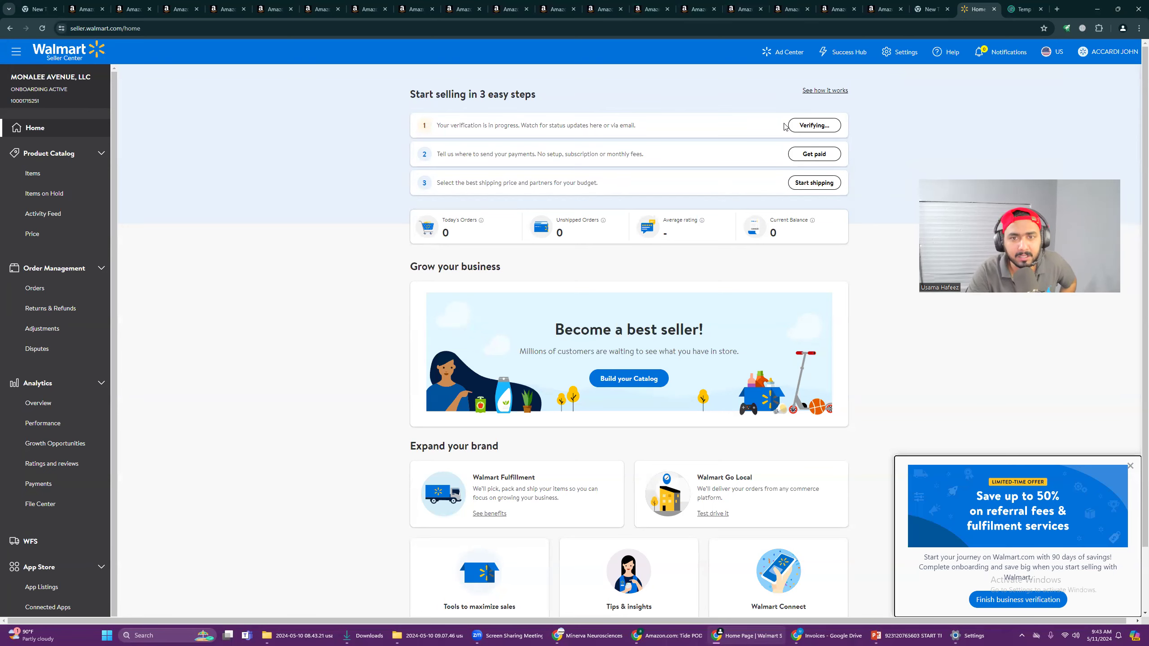
{"action": "left_click", "coordinate": [42, 28]}
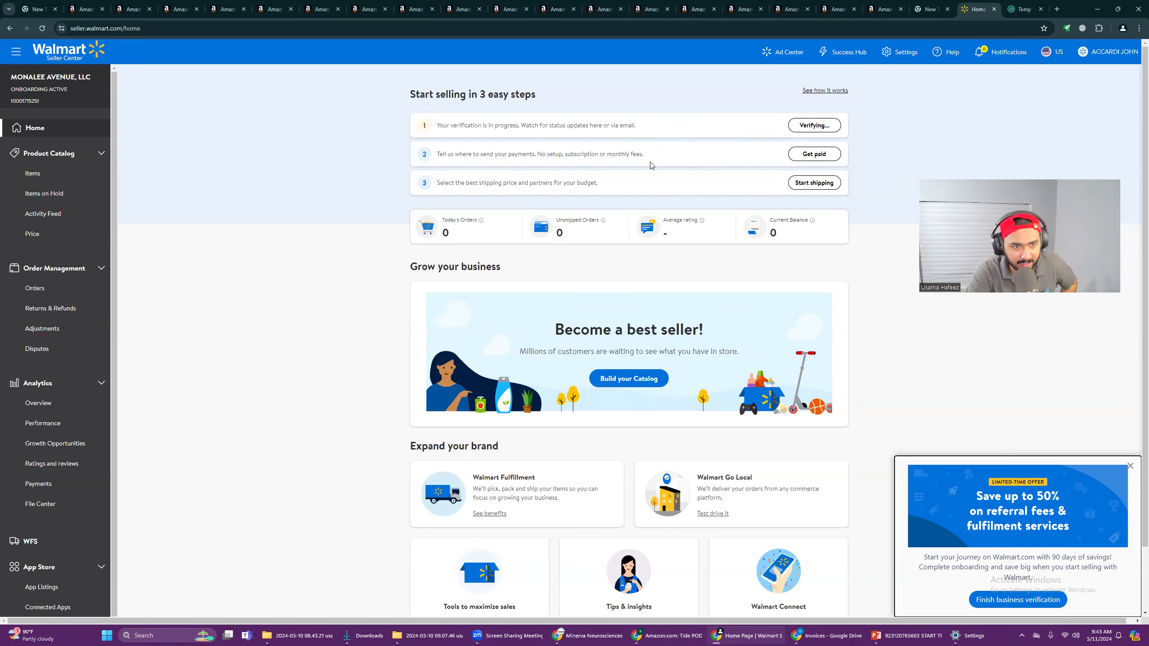
{"action": "left_click", "coordinate": [806, 154]}
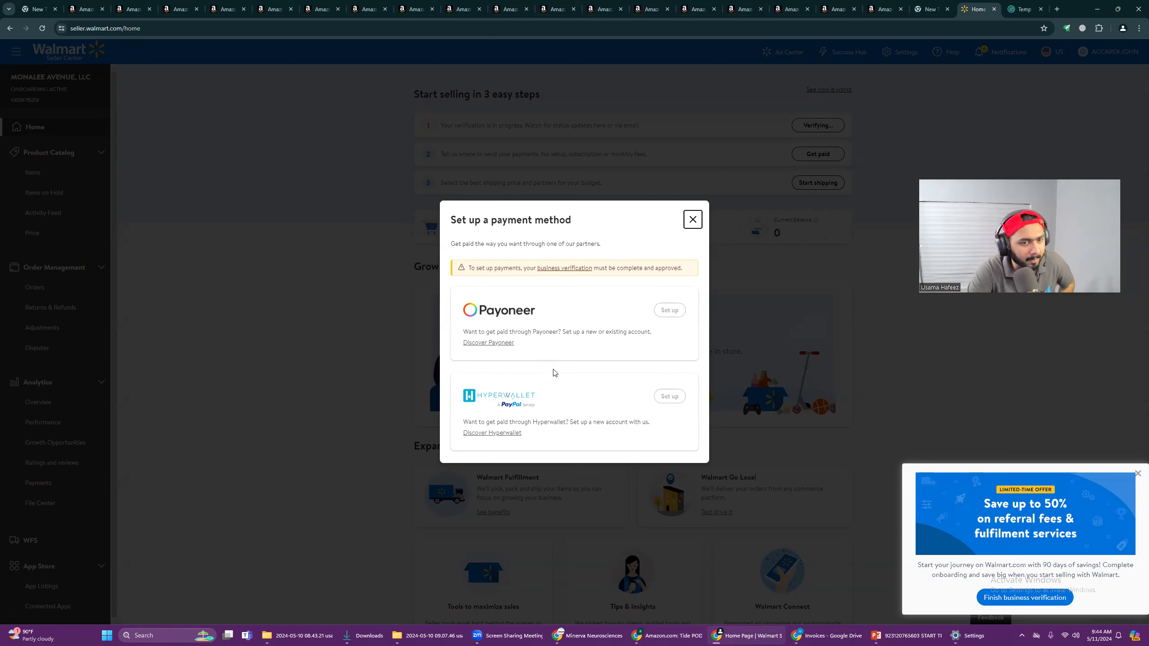
{"action": "left_click", "coordinate": [692, 225]}
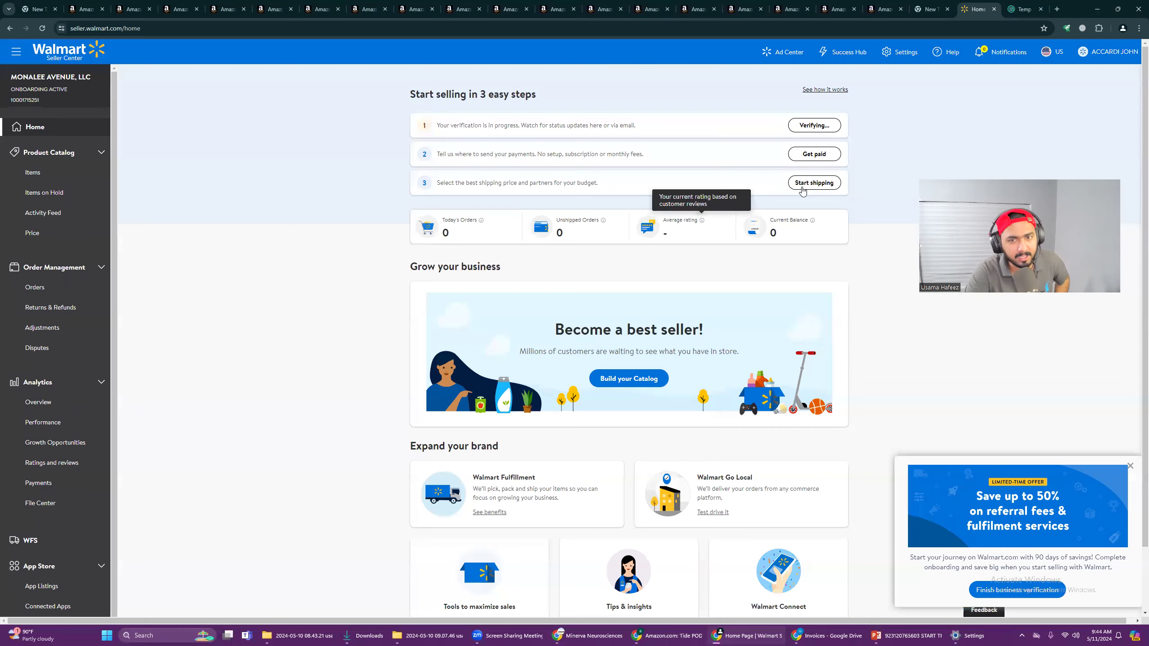
- View the shipping and returns setup form, leave it without submitting, and refresh the seller home page
{"action": "left_click", "coordinate": [800, 183]}
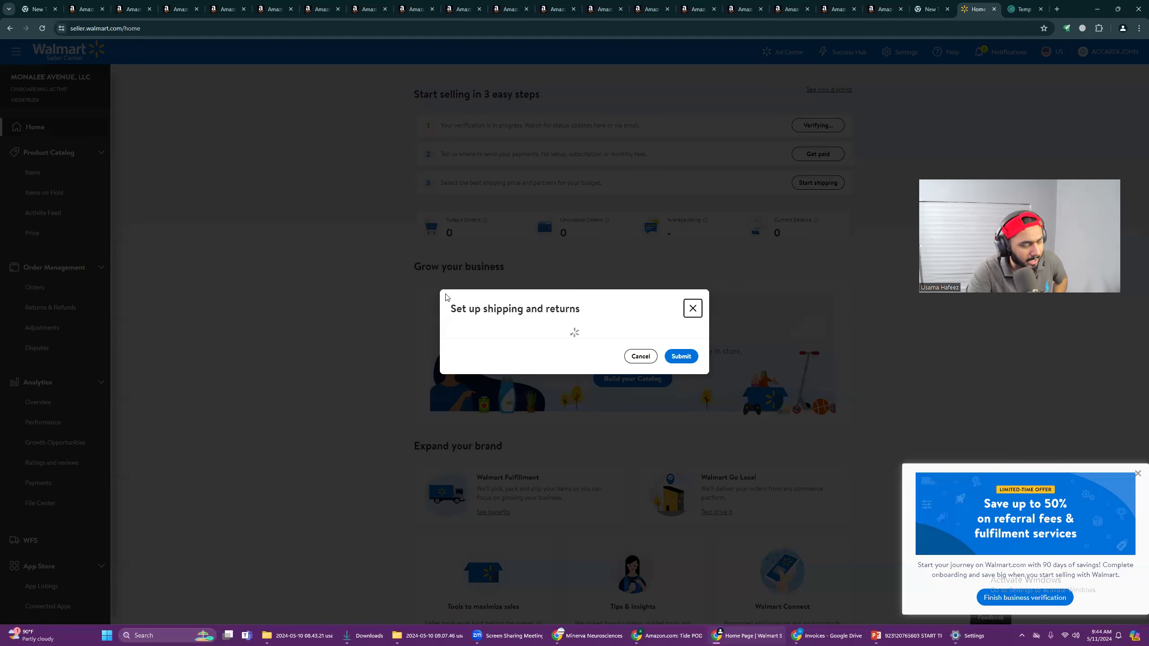
{"action": "scroll", "coordinate": [513, 334], "scroll_direction": "down", "scroll_amount": 2}
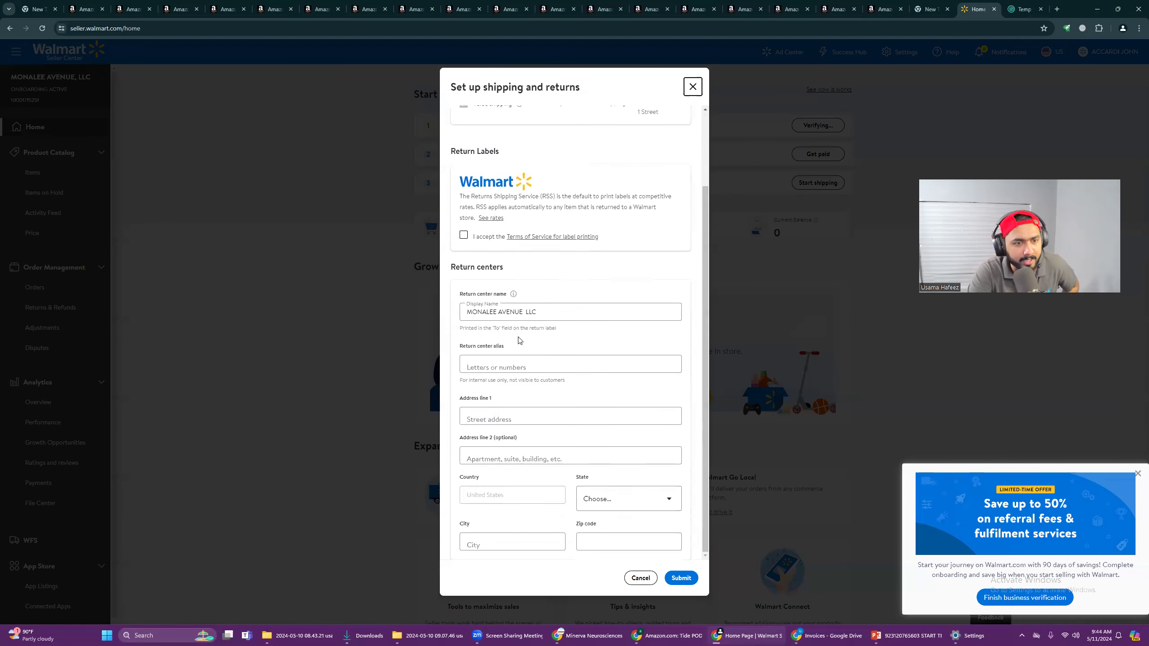
{"action": "left_click", "coordinate": [639, 577]}
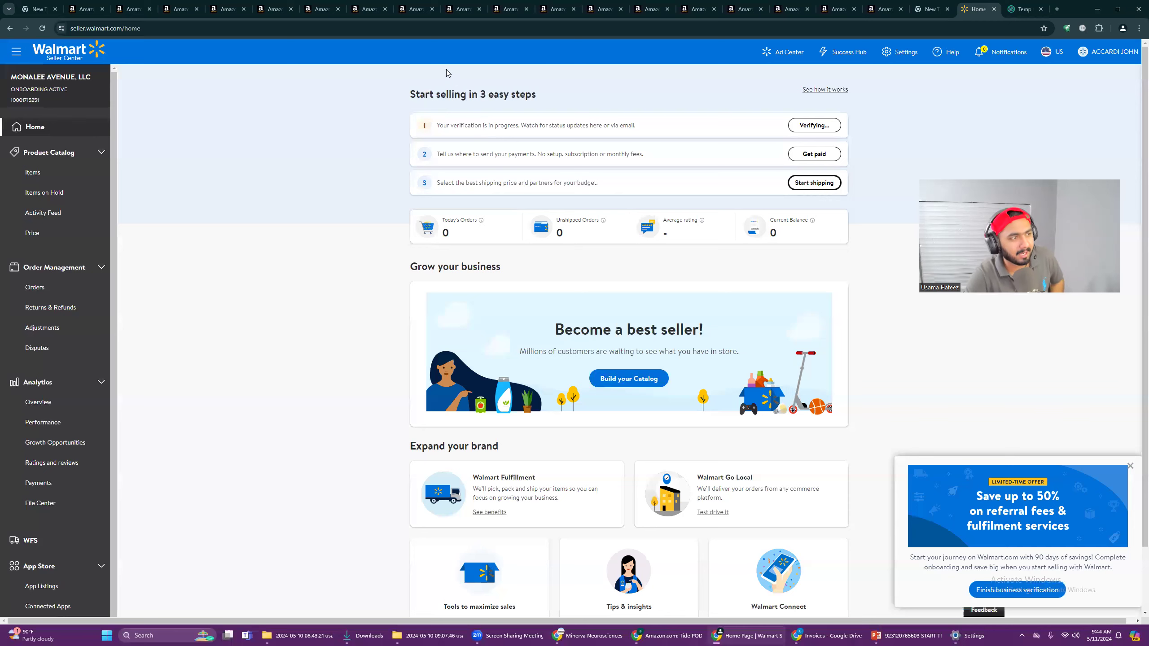
{"action": "left_click", "coordinate": [42, 28]}
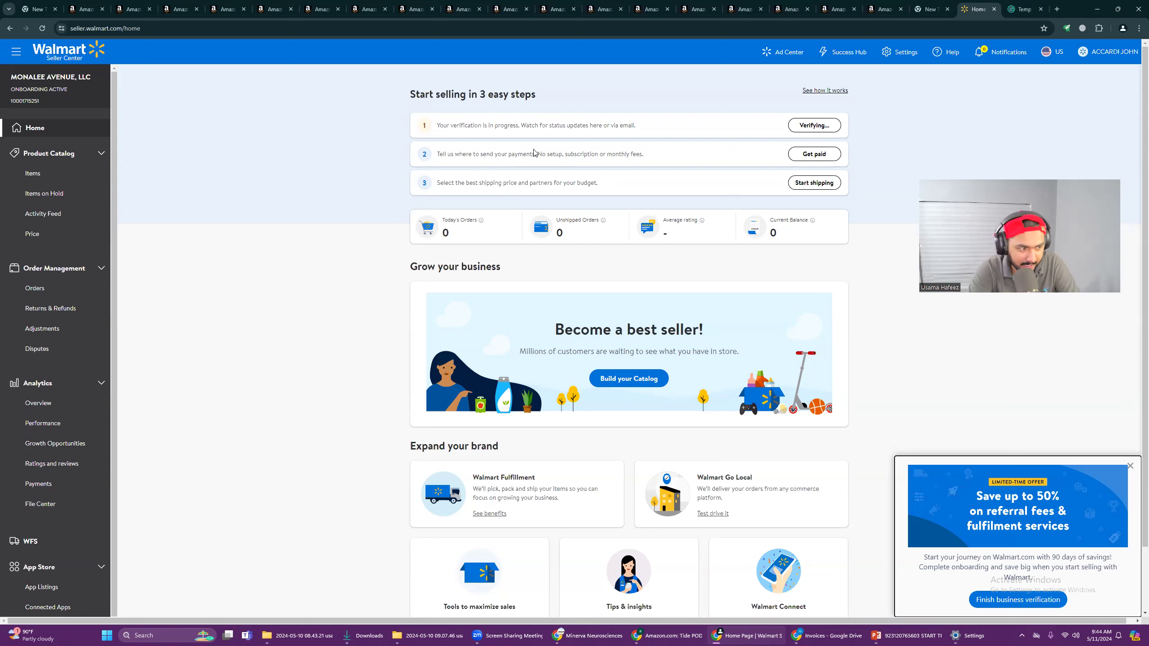
- Switch to the course browser profile and go from the Invoices folder in Google Drive up to its parent courses folder
{"action": "left_click", "coordinate": [1123, 28]}
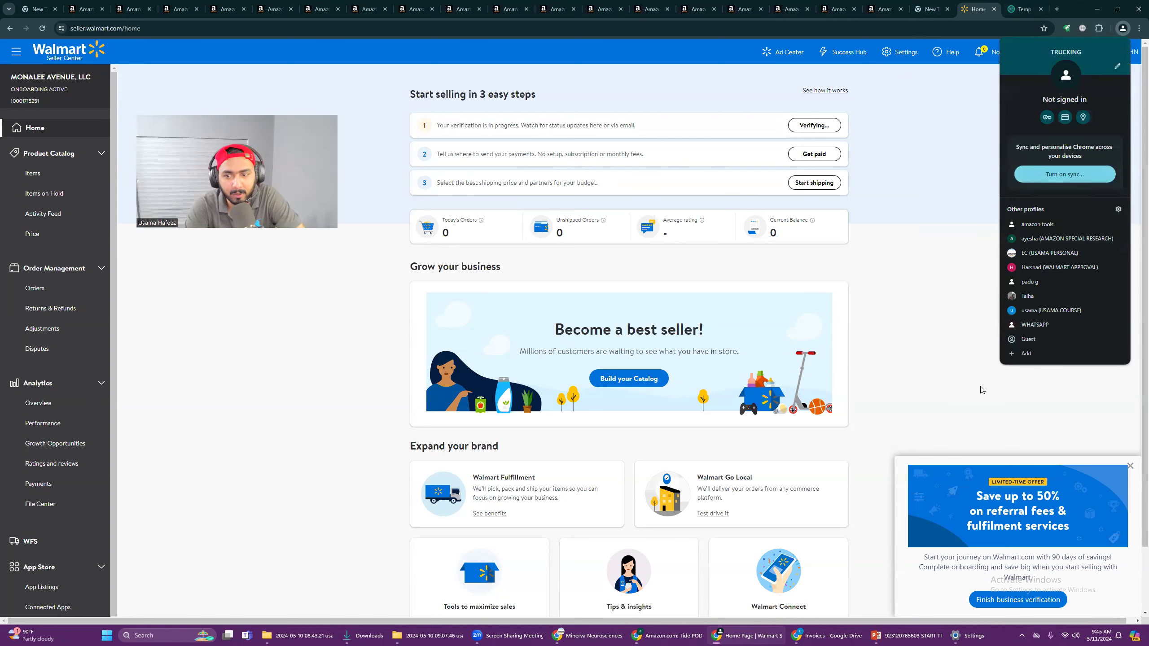
{"action": "left_click", "coordinate": [1054, 311]}
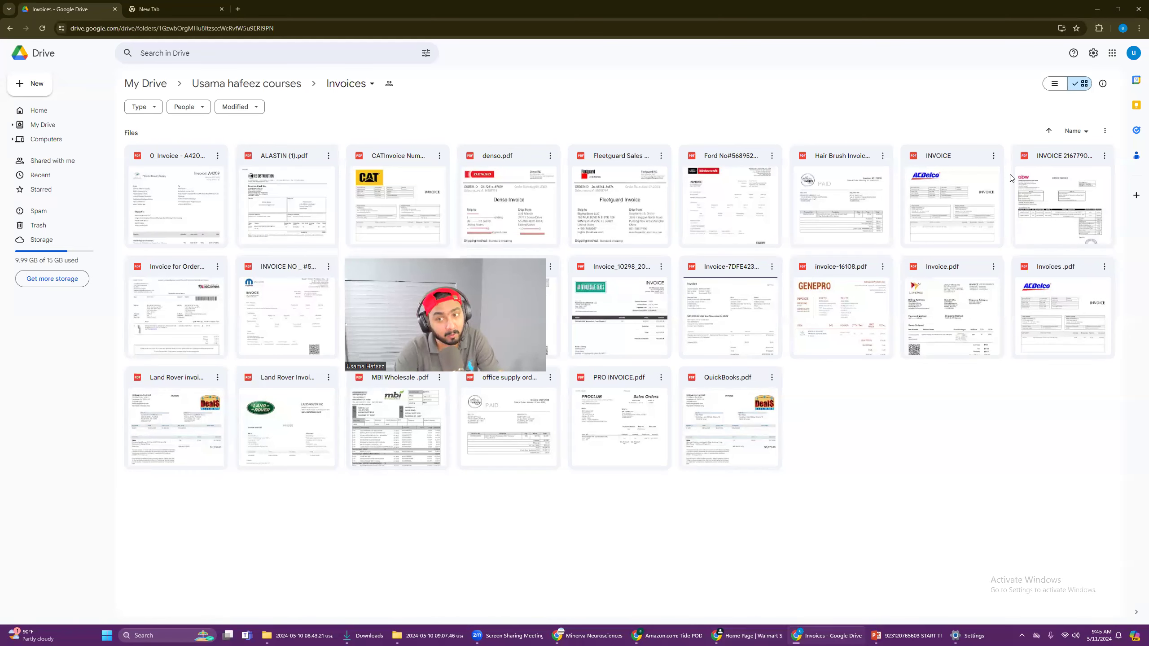
{"action": "key", "text": "alt+Left"}
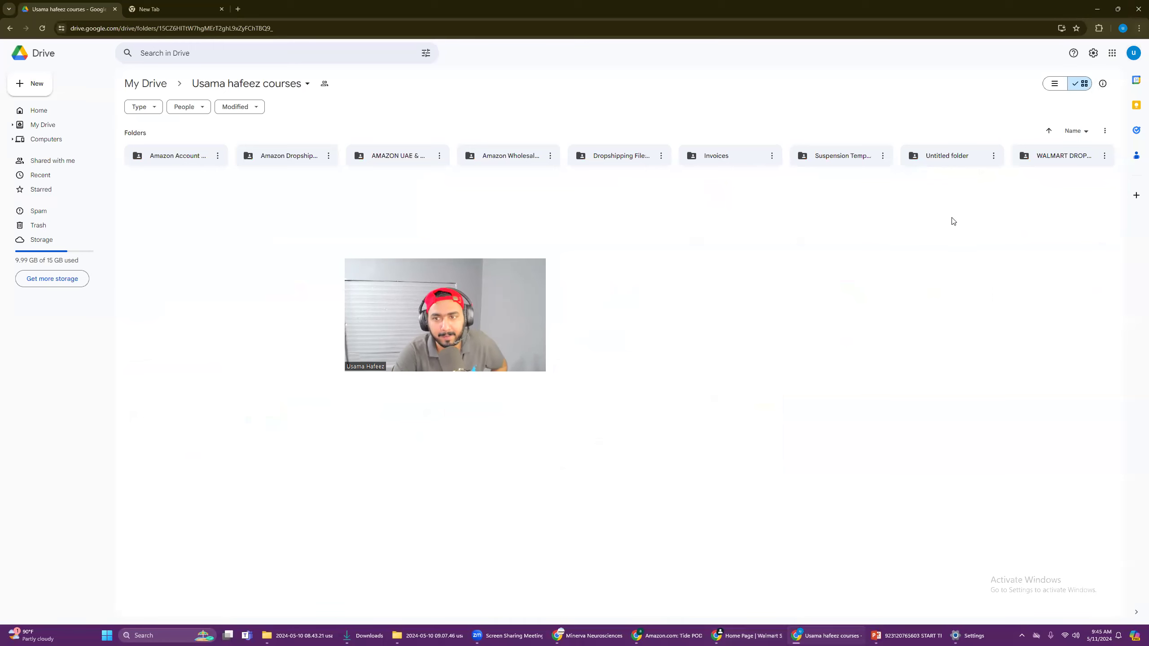